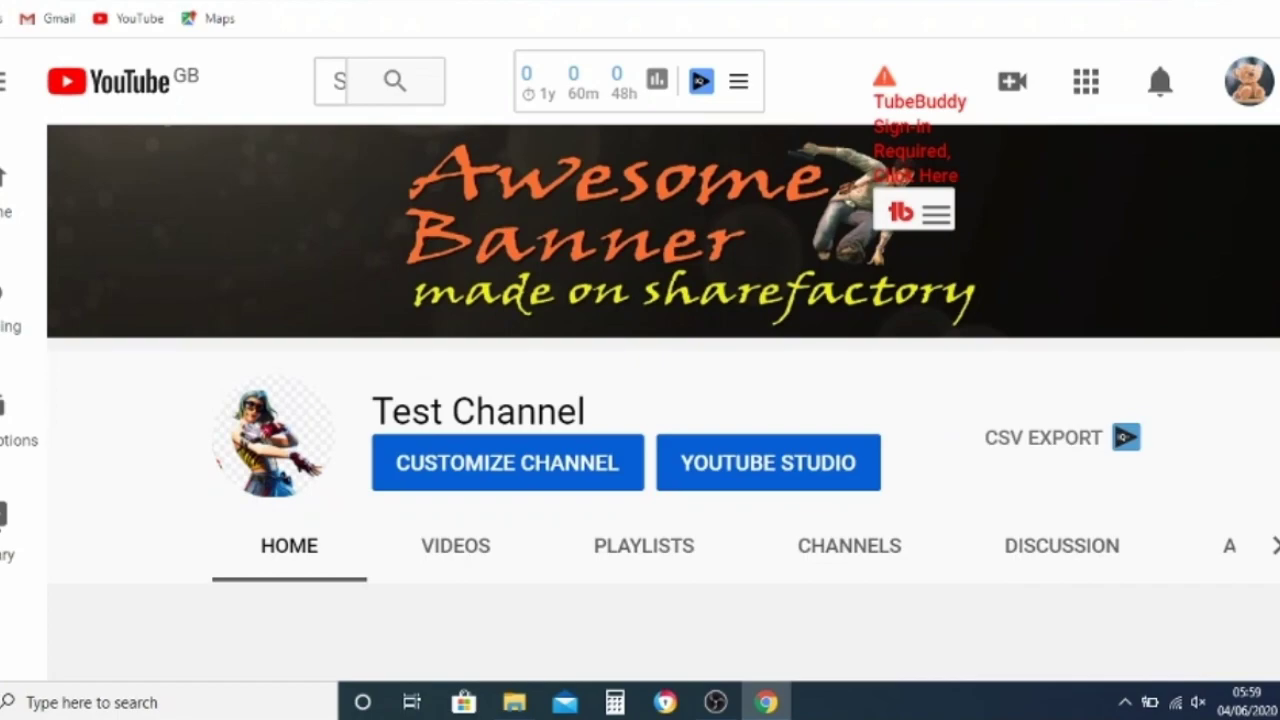
# Browse the saved photo projects gallery, including the teddy bear Dreams and God of War projects.
pyautogui.scroll(-2, 663, 400)
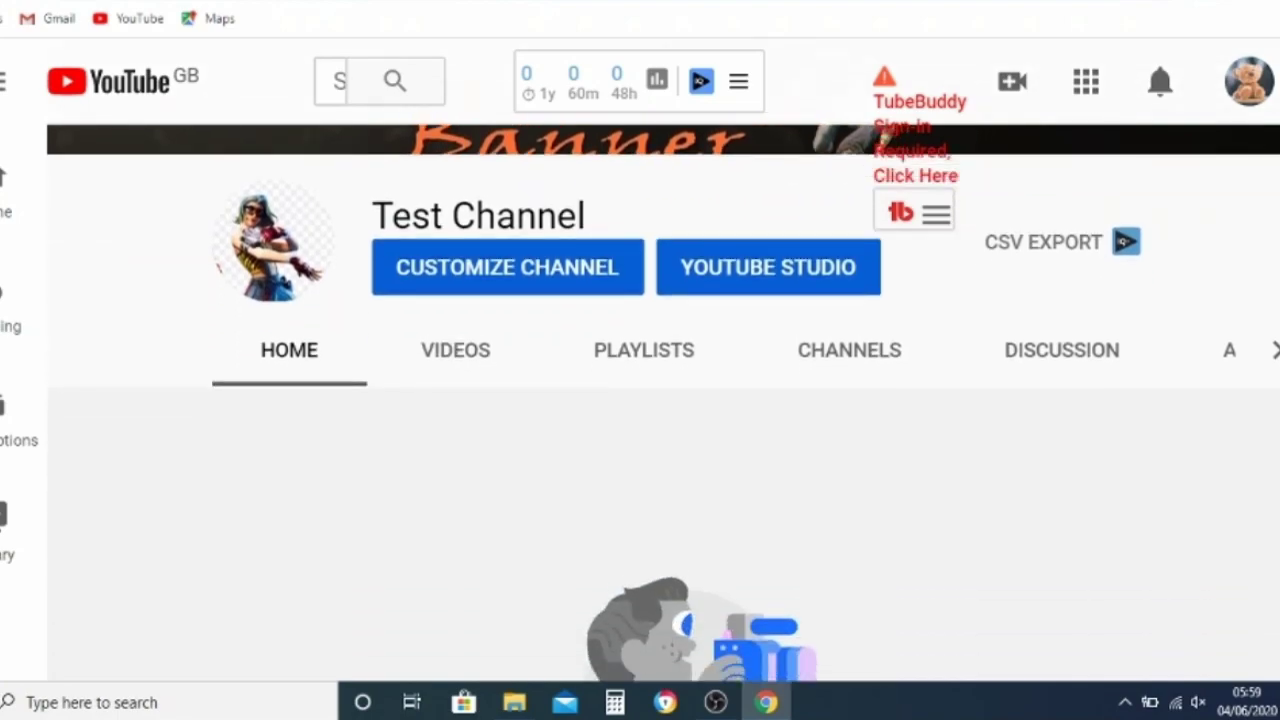
pyautogui.scroll(2, 663, 400)
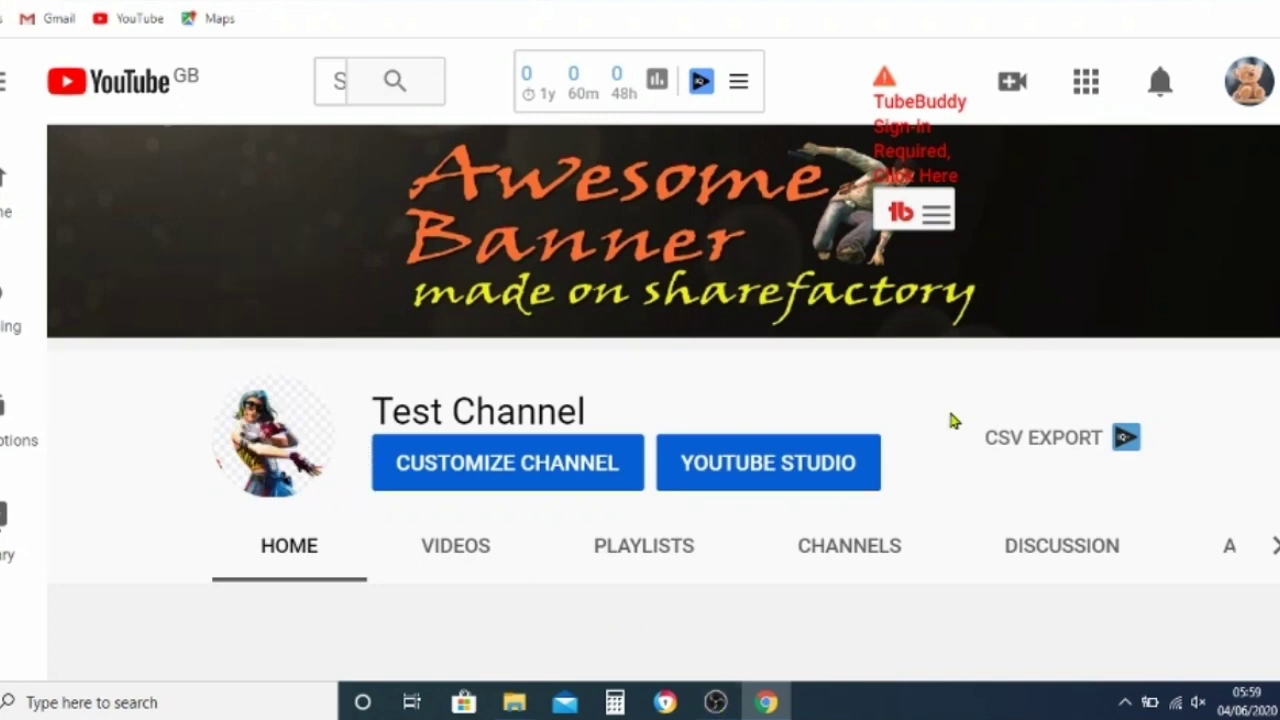
pyautogui.scroll(-2, 663, 400)
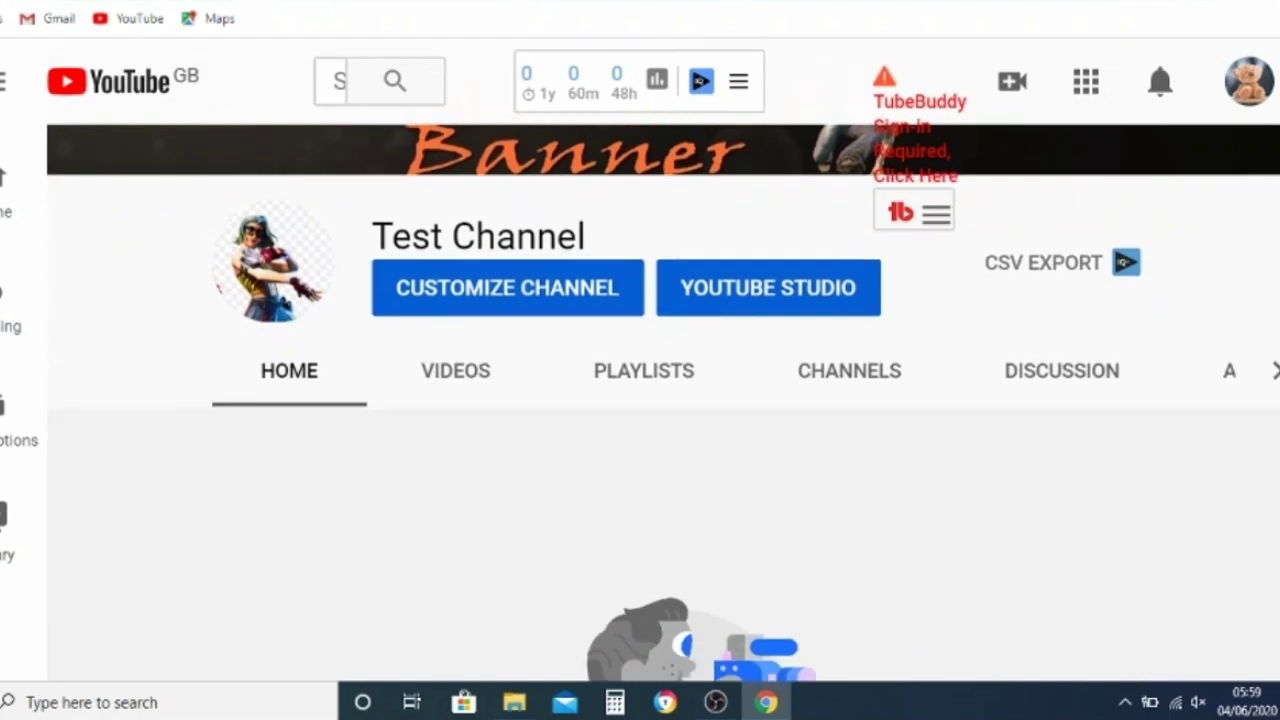
pyautogui.scroll(2, 663, 400)
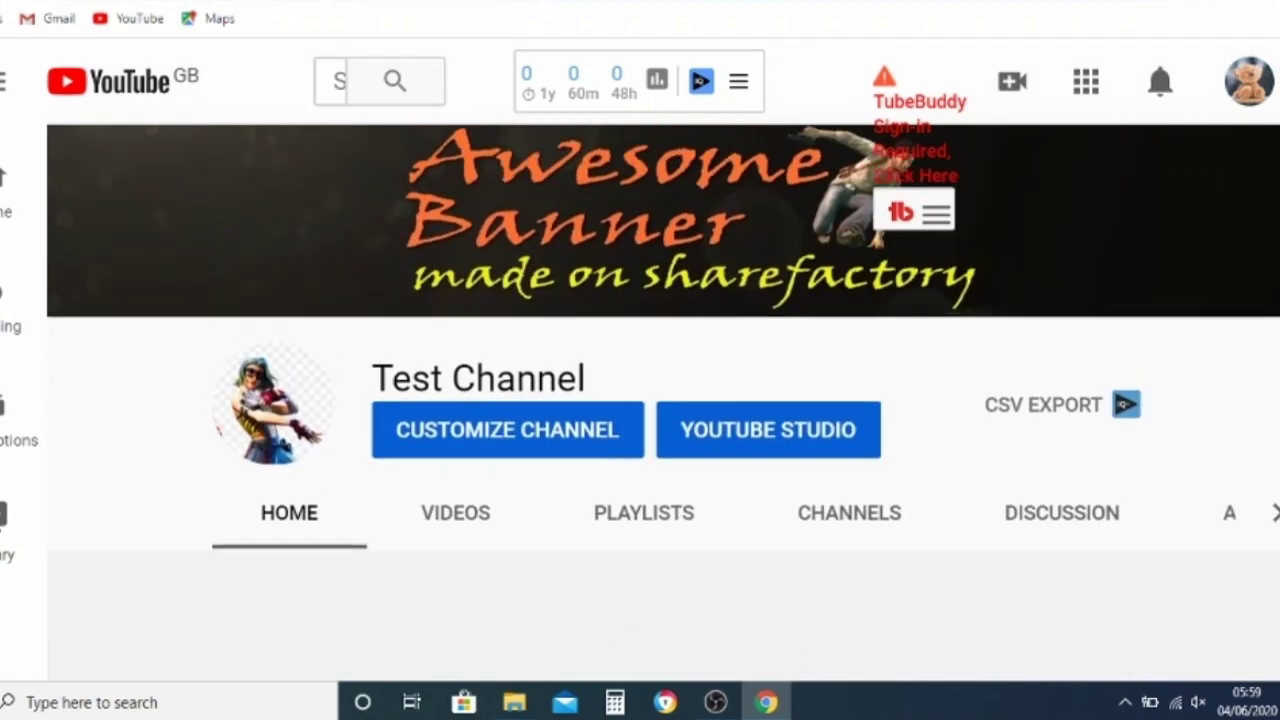
pyautogui.press('Right')
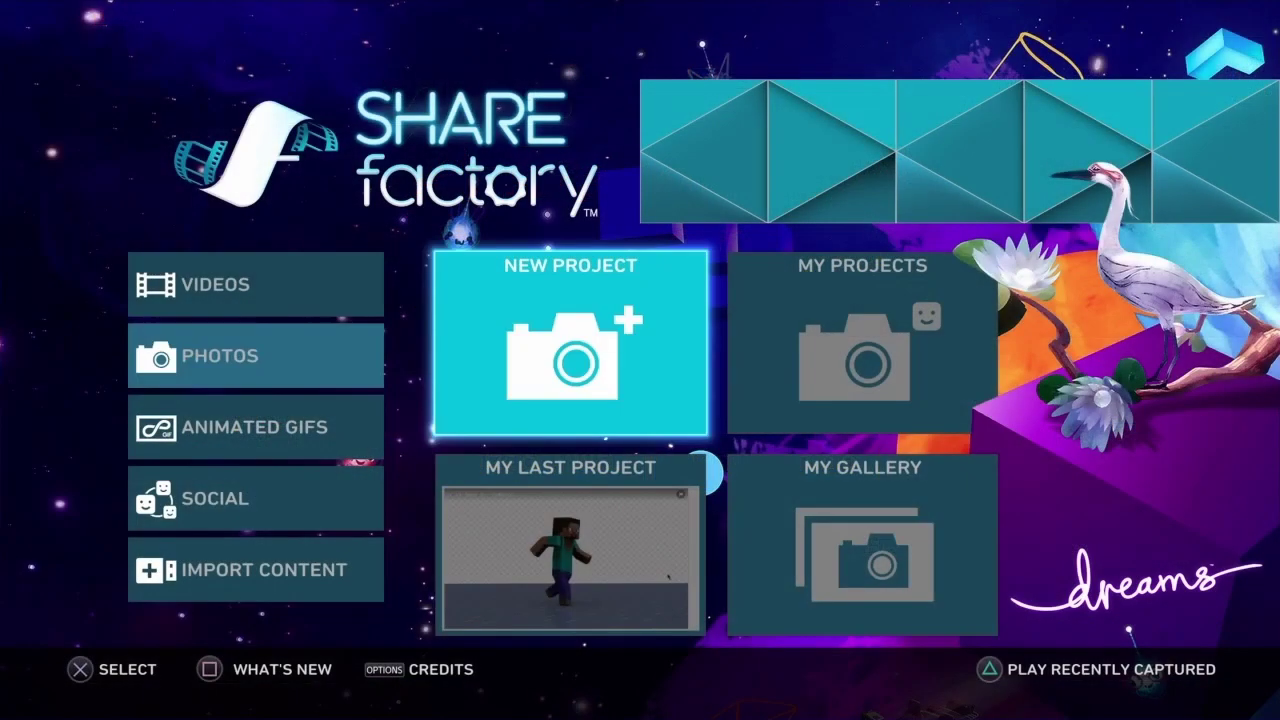
pyautogui.press('Right')
pyautogui.press('Down')
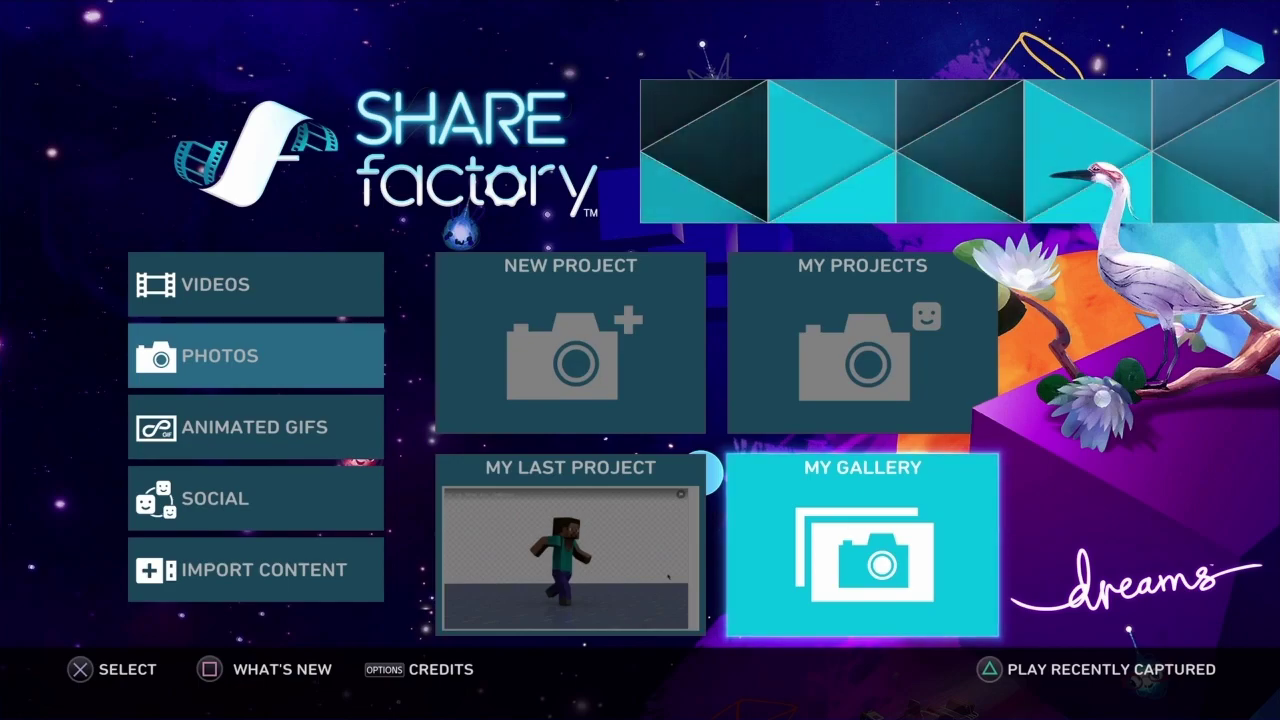
pyautogui.press('Return')
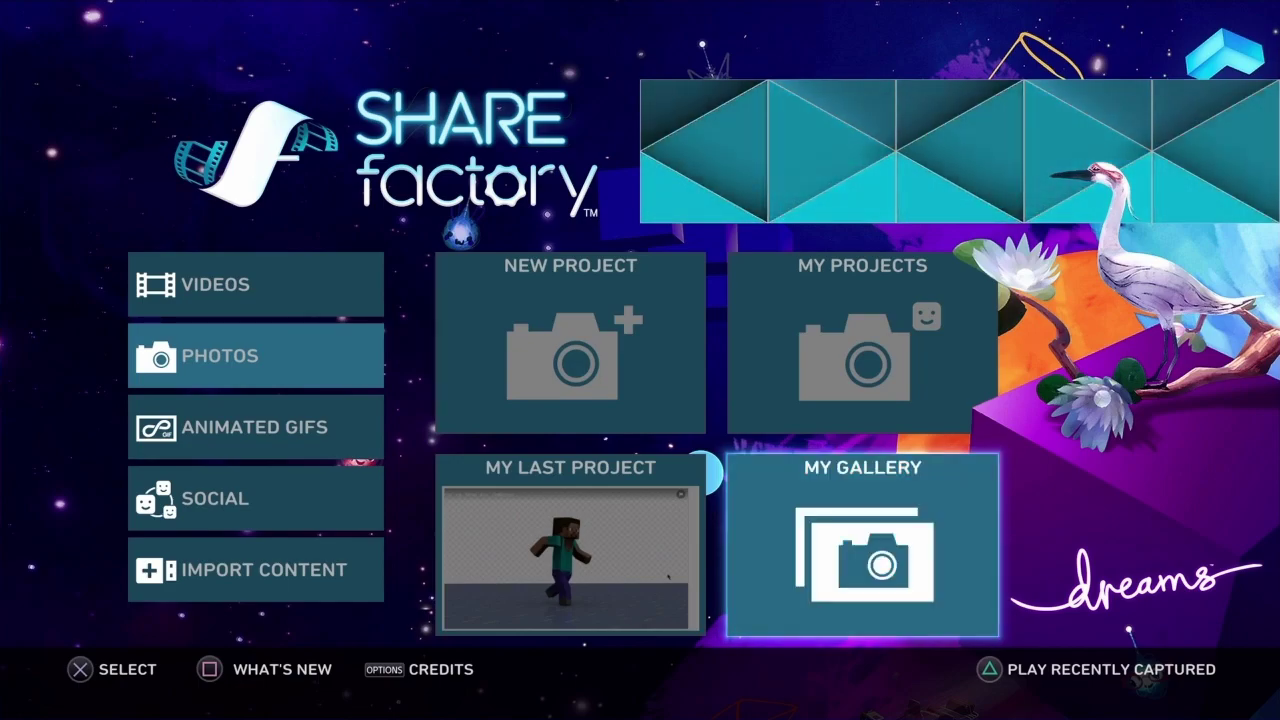
pyautogui.press('Right')
pyautogui.press('Right')
pyautogui.press('Left')
pyautogui.press('Left')
pyautogui.press('Down')
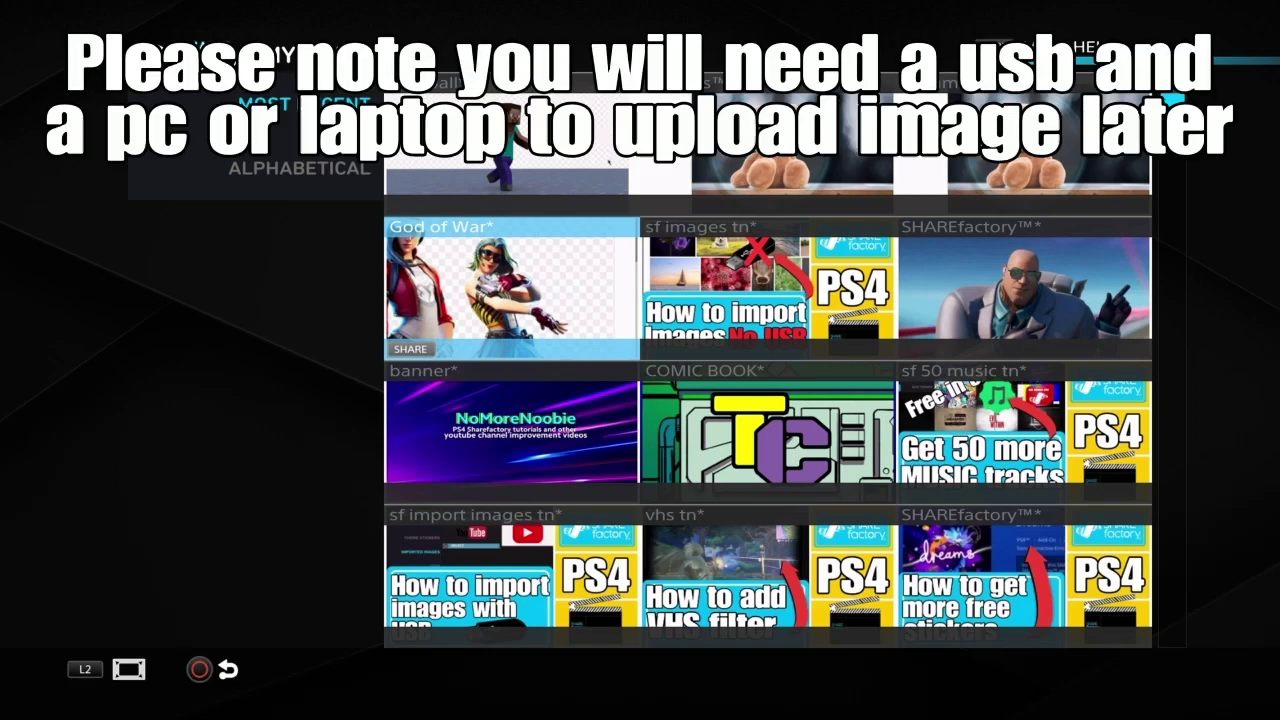
pyautogui.press('Right')
pyautogui.press('Right')
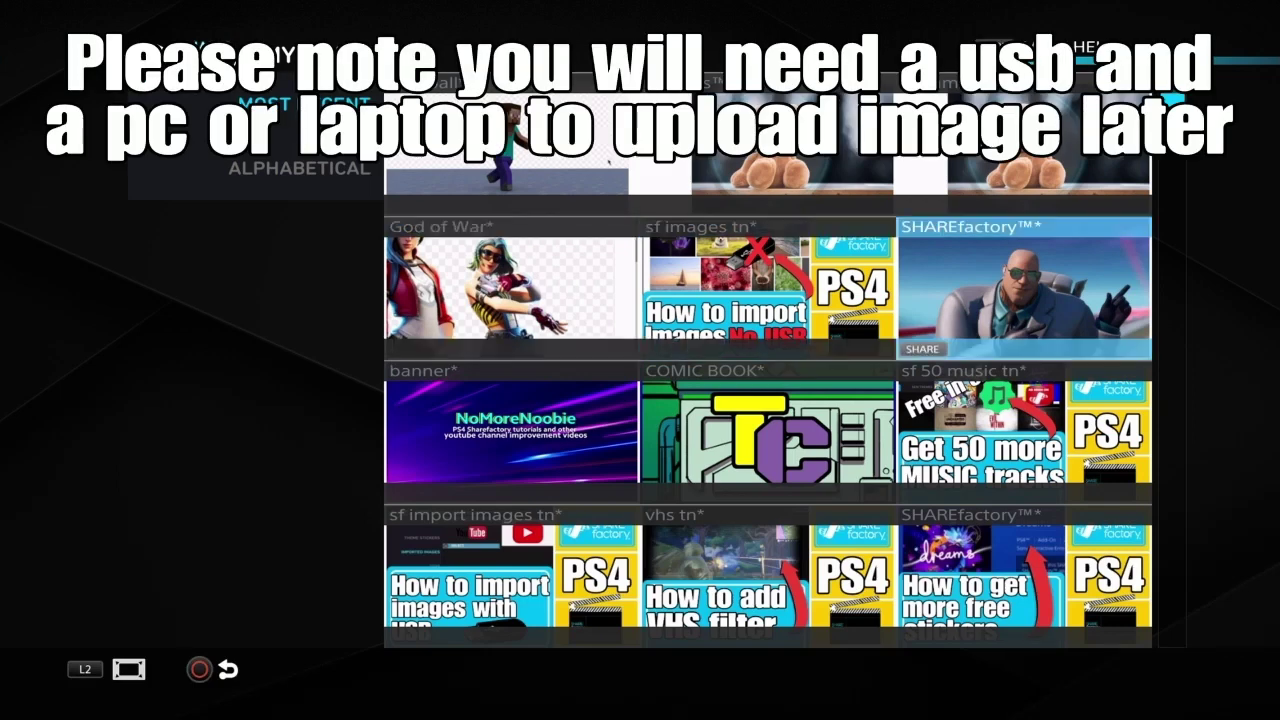
pyautogui.press('Left')
pyautogui.press('Left')
pyautogui.press('Right')
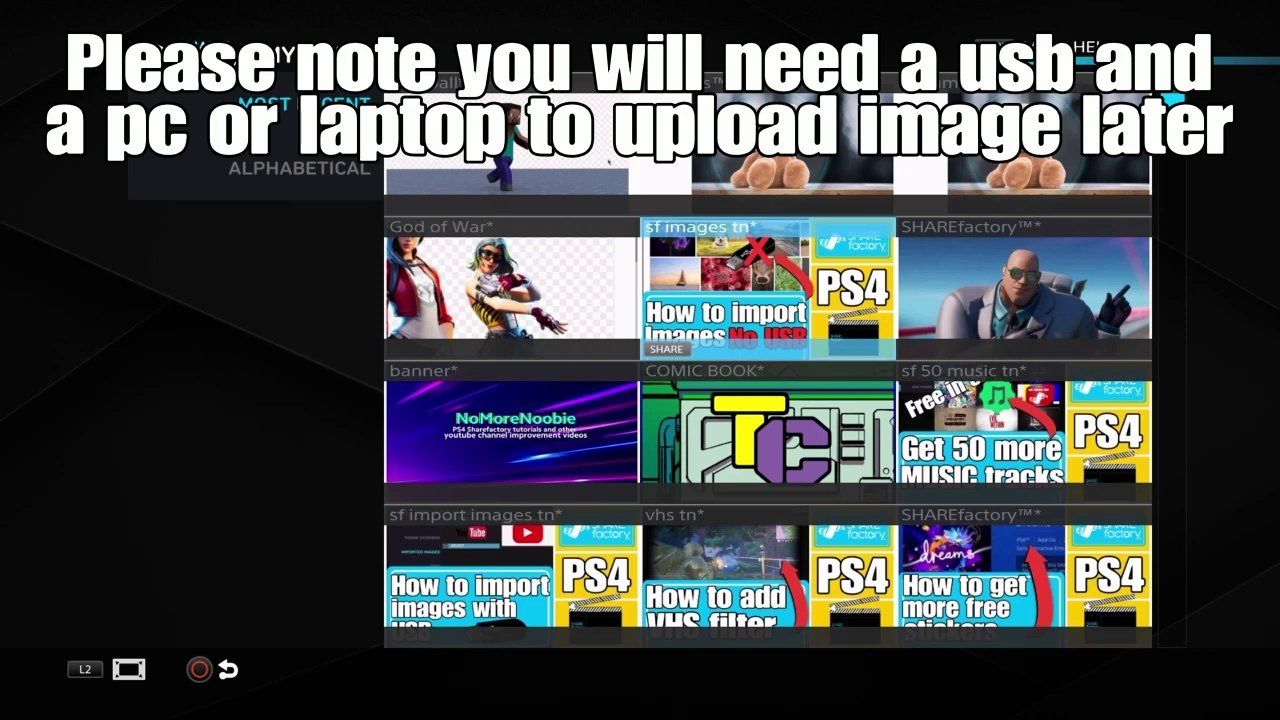
pyautogui.press('Down')
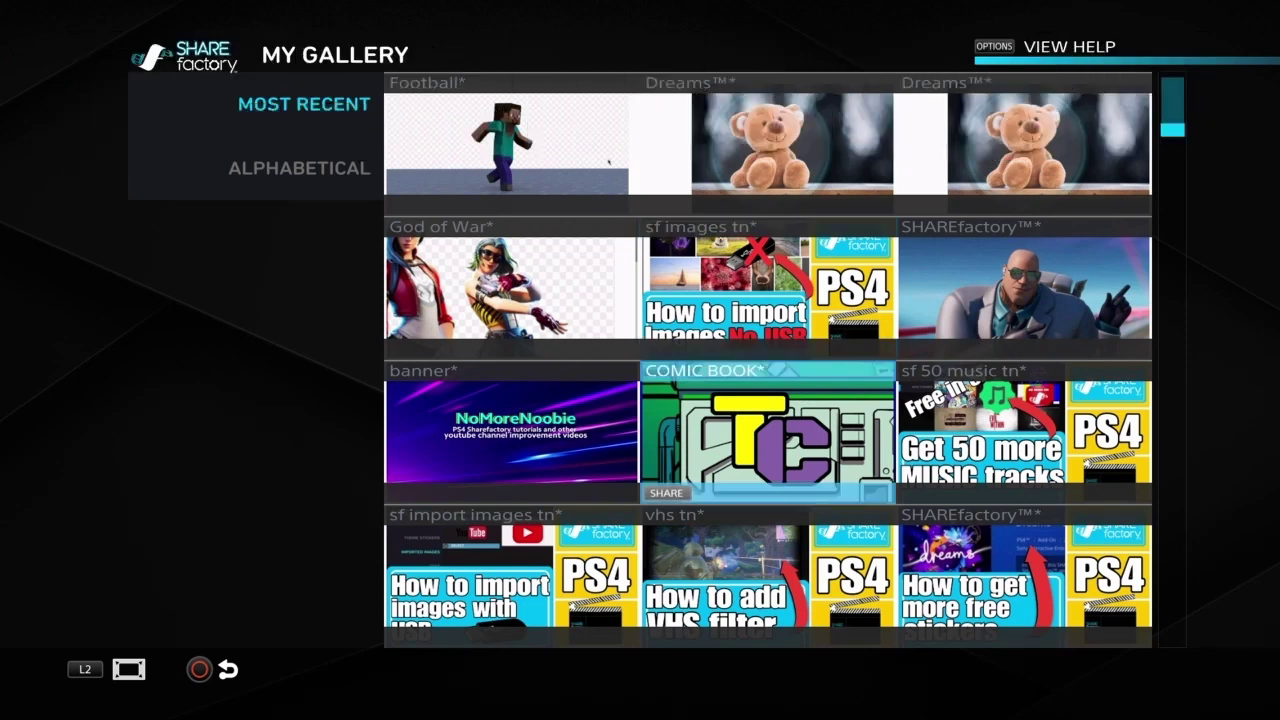
pyautogui.press('Left')
pyautogui.press('Up')
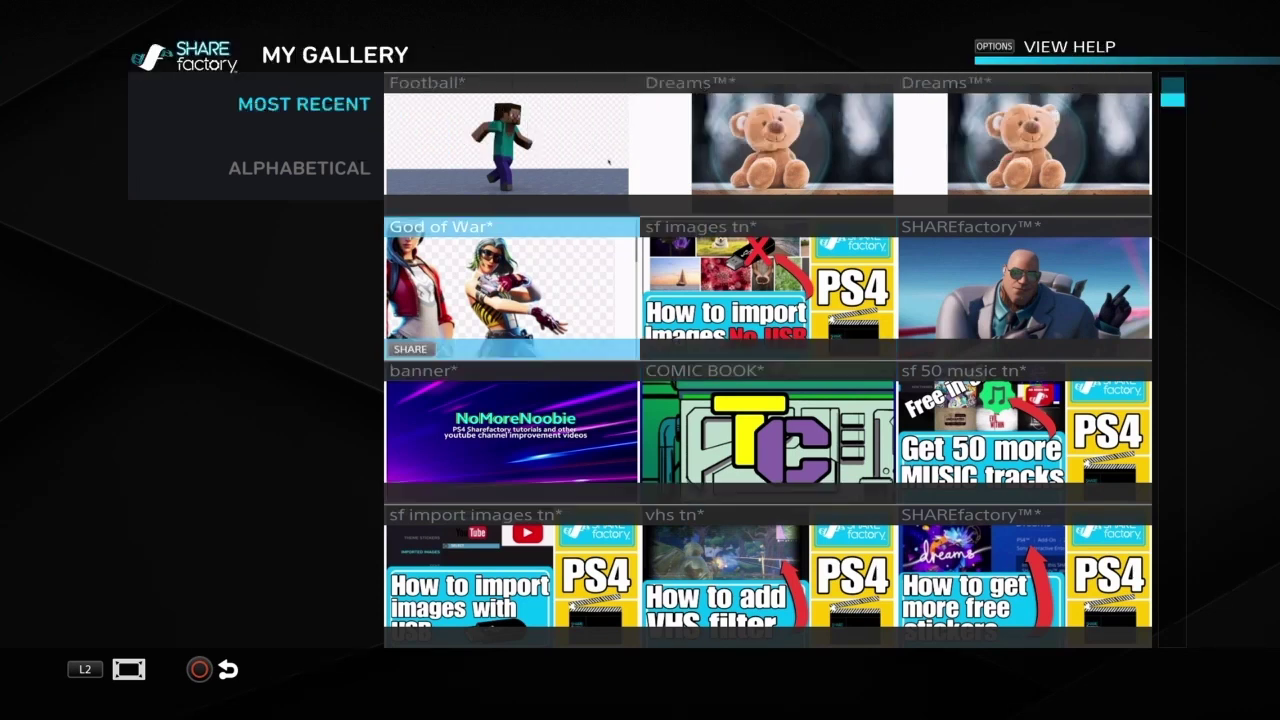
pyautogui.press('Escape')
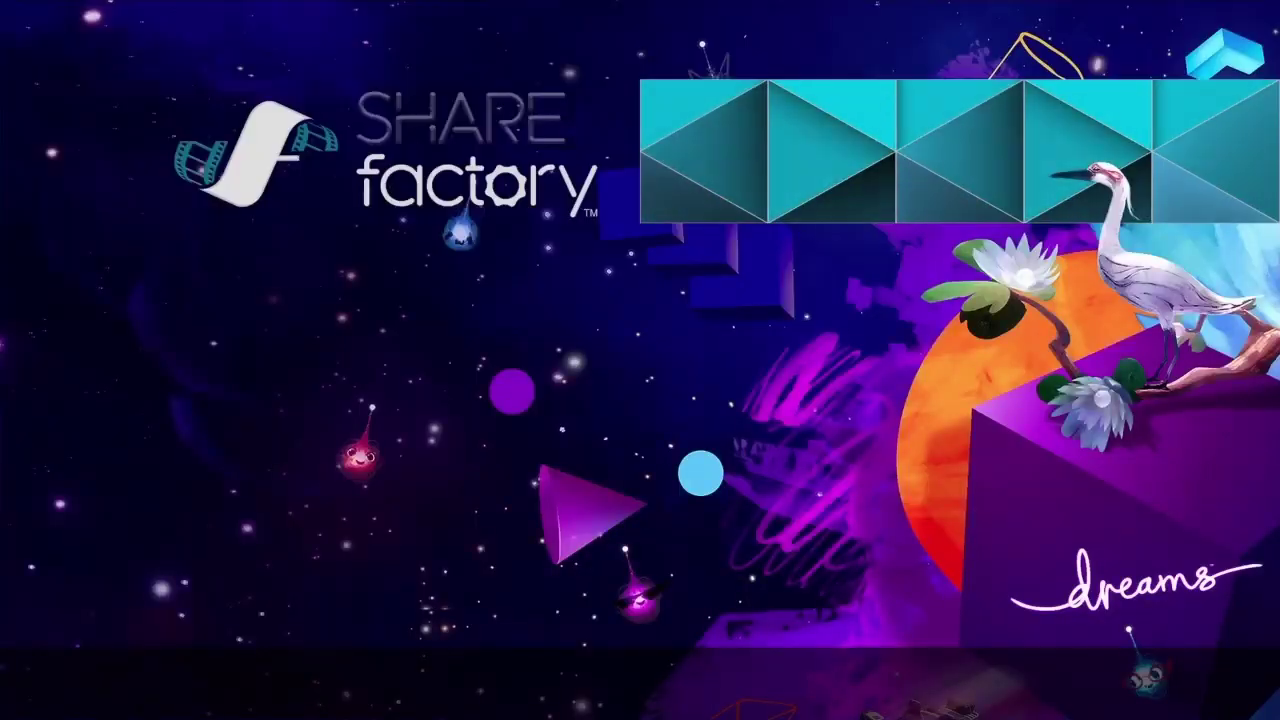
# Start a new photo project using the God of War theme.
pyautogui.press('Left')
pyautogui.press('Up')
pyautogui.press('Left')
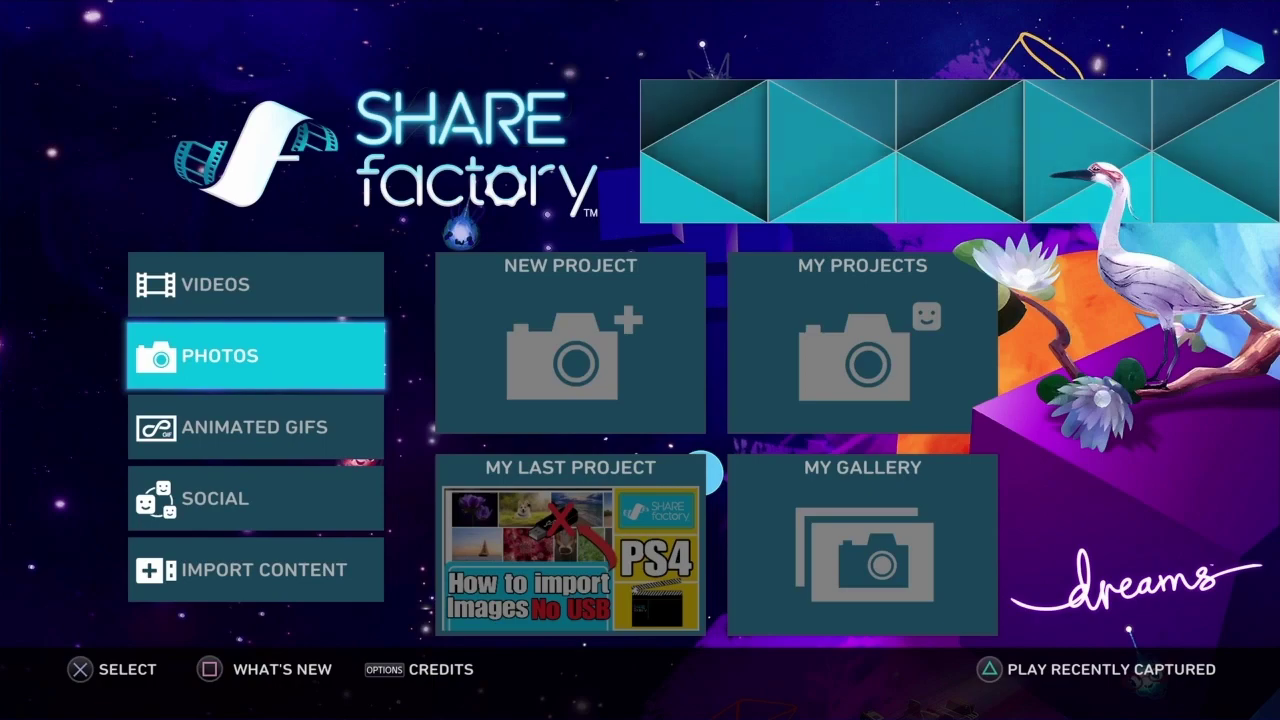
pyautogui.press('Right')
pyautogui.press('Return')
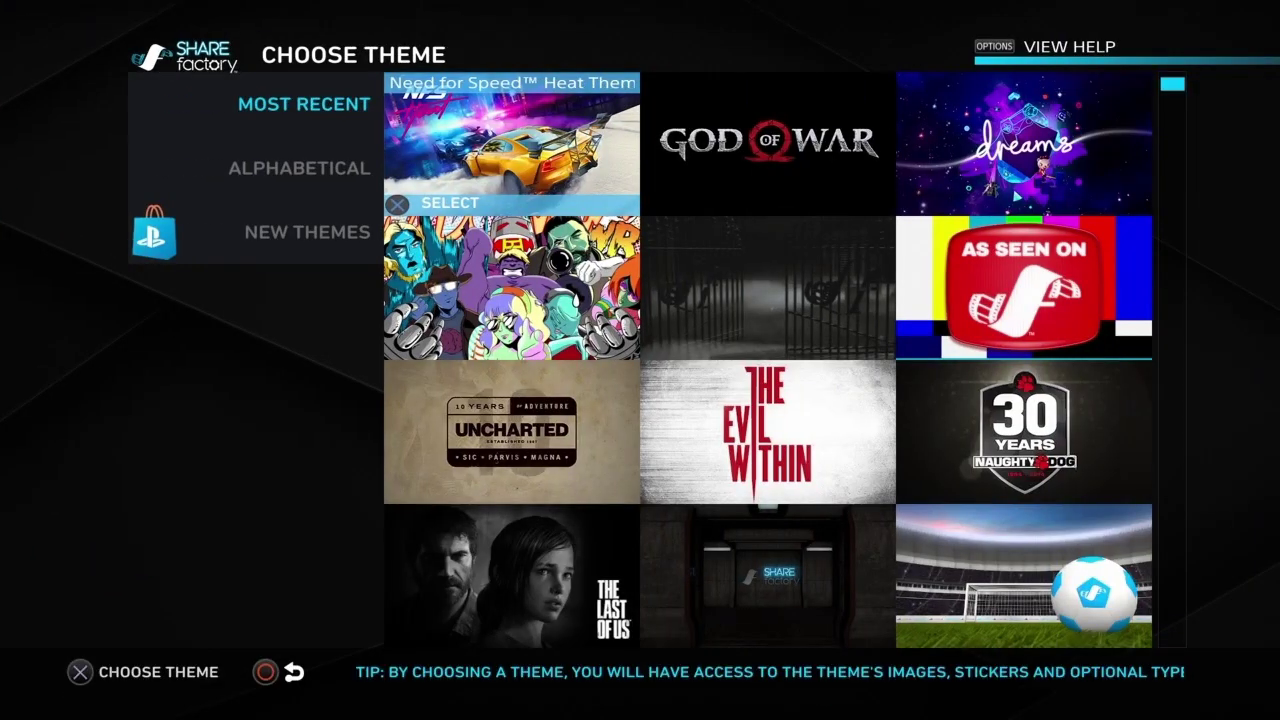
pyautogui.press('Right')
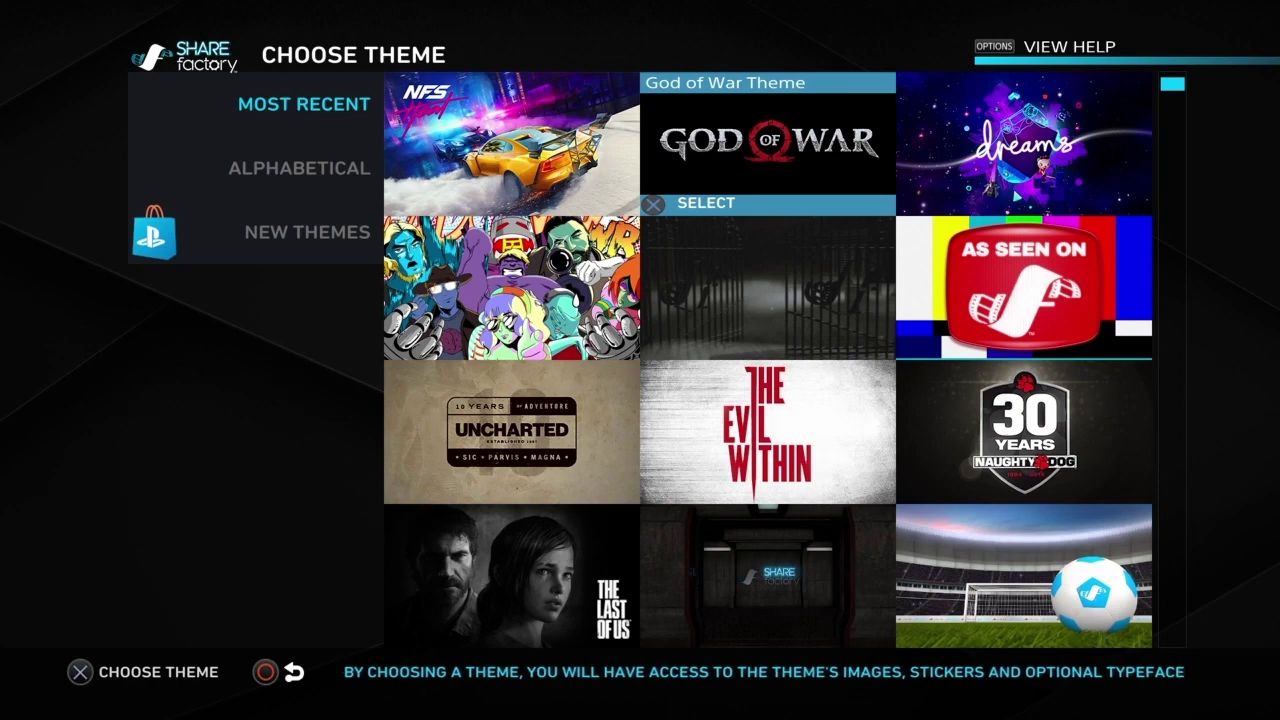
pyautogui.press('Return')
pyautogui.press('Down')
pyautogui.press('Down')
pyautogui.press('Down')
pyautogui.press('Down')
pyautogui.press('Down')
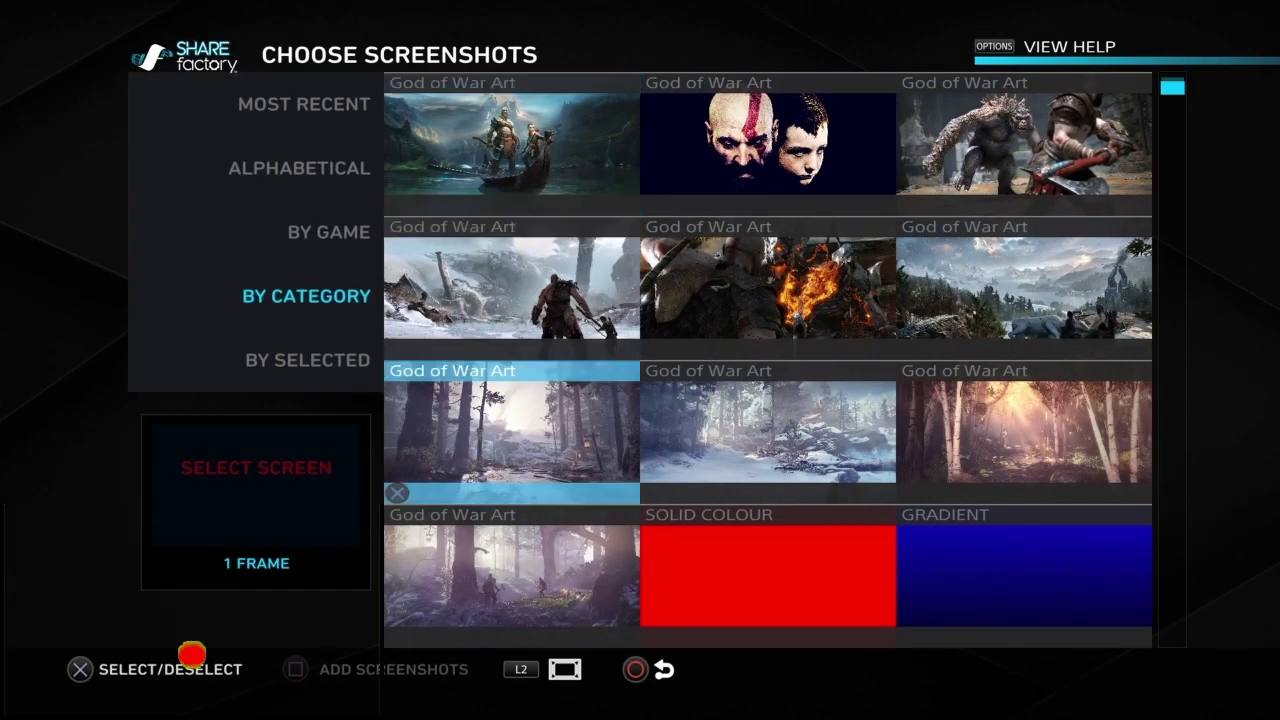
pyautogui.press('Down')
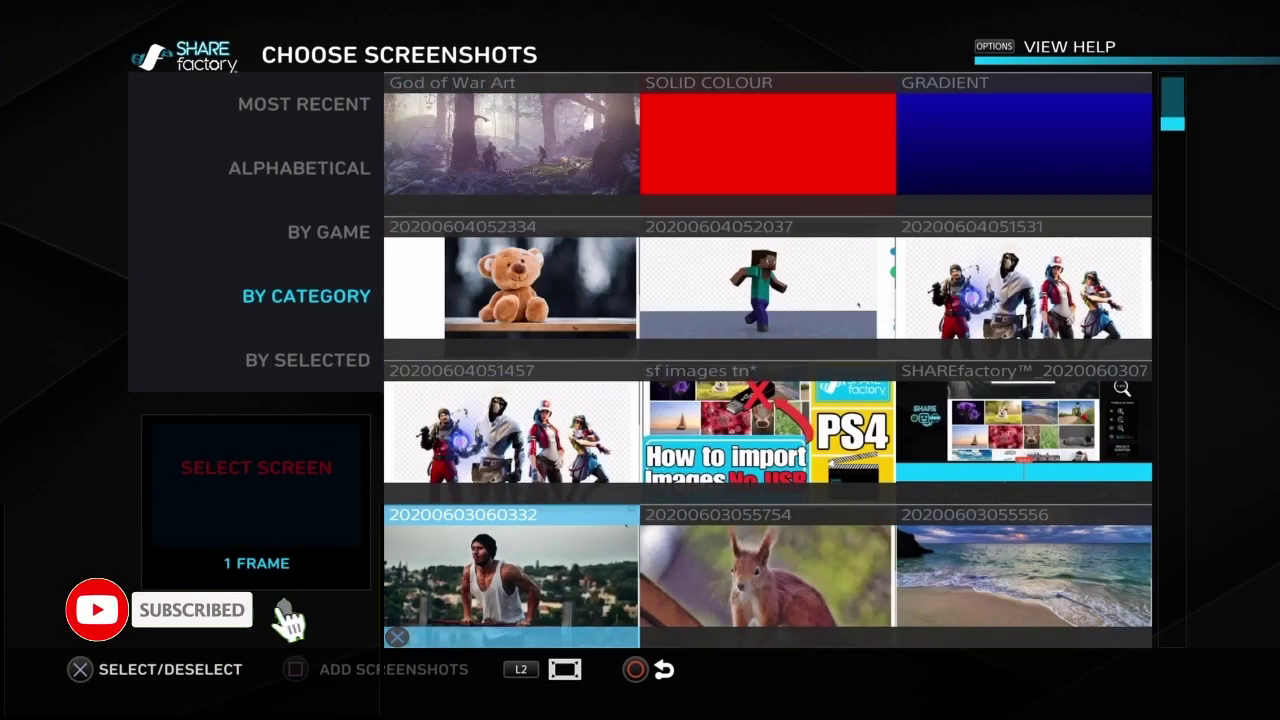
pyautogui.press('Up')
pyautogui.press('Up')
pyautogui.press('Right')
pyautogui.press('Right')
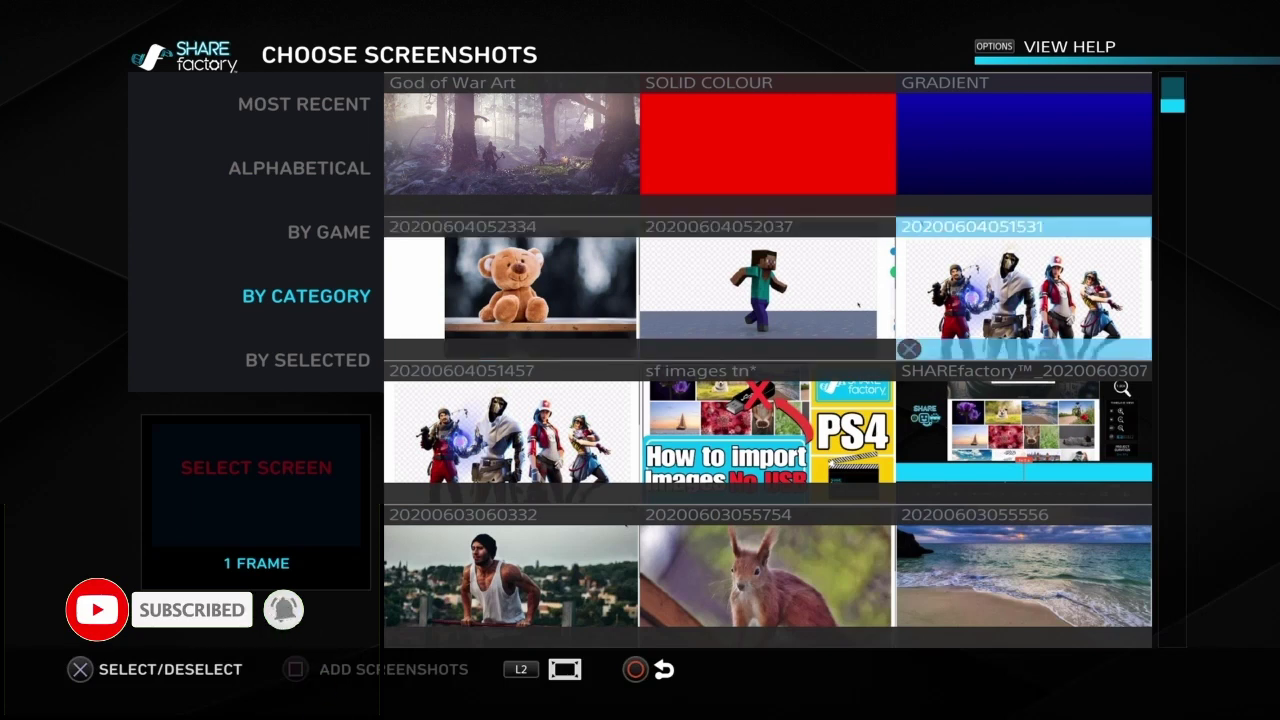
pyautogui.press('Left')
pyautogui.press('Left')
pyautogui.press('Down')
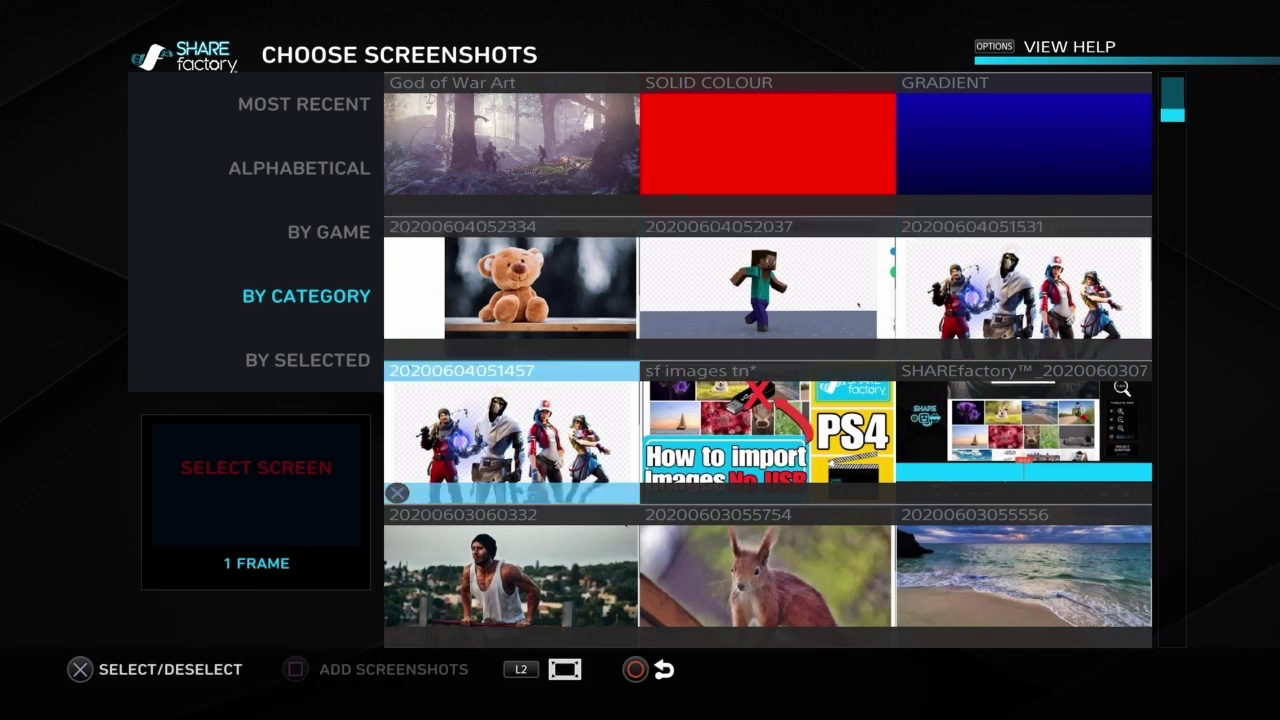
pyautogui.press('Right')
pyautogui.press('Down')
pyautogui.press('Left')
pyautogui.press('Right')
pyautogui.press('Right')
pyautogui.press('Down')
pyautogui.press('Up')
pyautogui.press('Left')
pyautogui.press('Left')
pyautogui.press('Up')
pyautogui.press('Up')
pyautogui.press('Up')
pyautogui.press('Right')
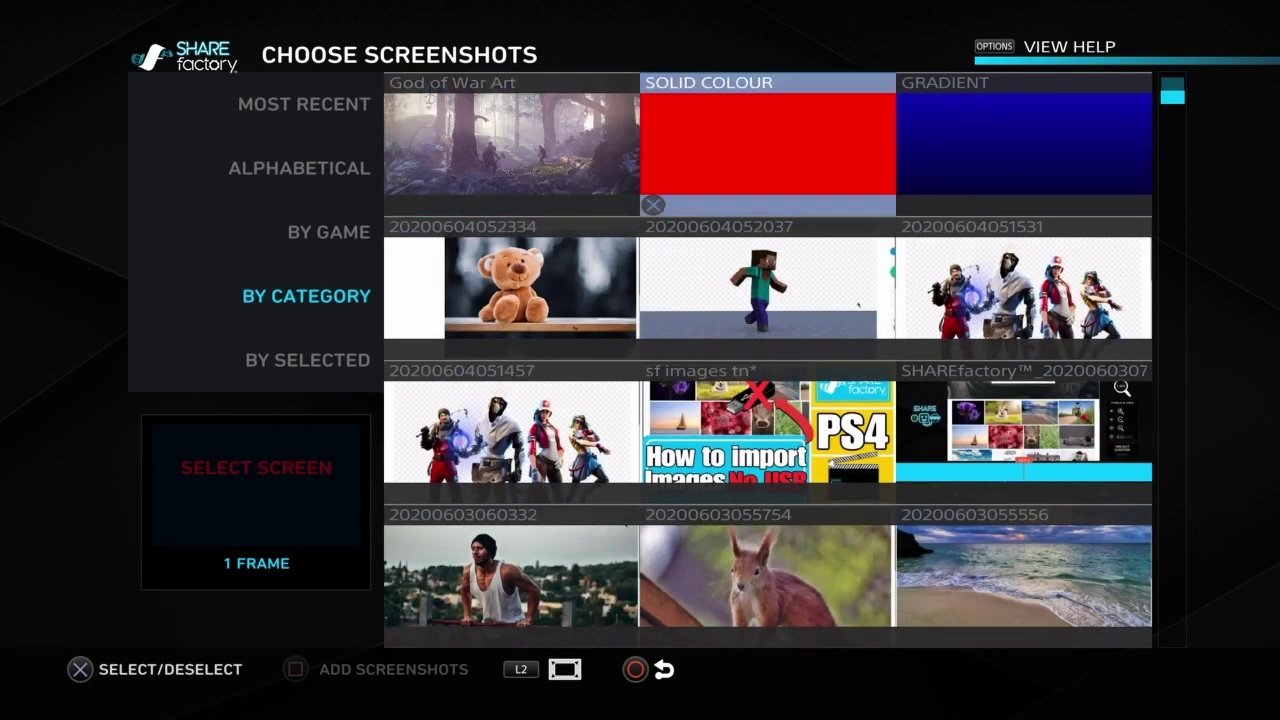
pyautogui.press('Down')
pyautogui.press('Right')
pyautogui.press('Return')
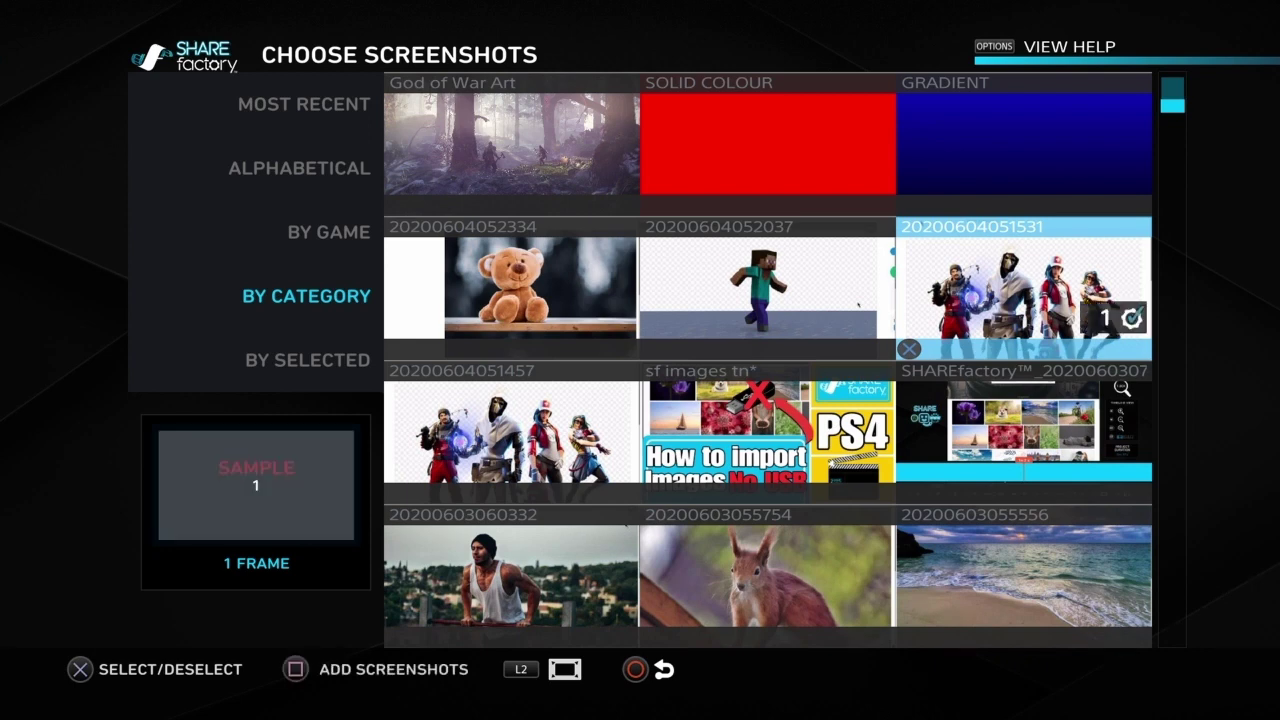
pyautogui.press('s')
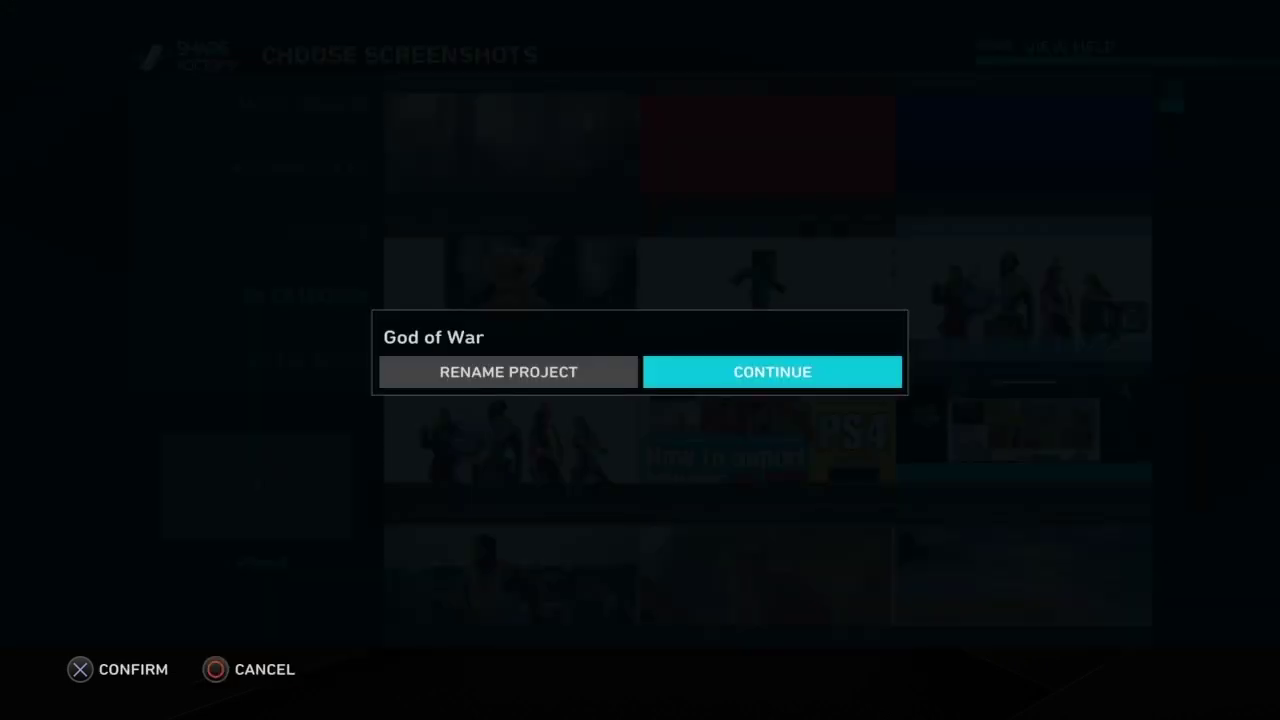
# Continue into the God of War project and bring up the photo's Pan & Zoom adjustment.
pyautogui.press('Return')
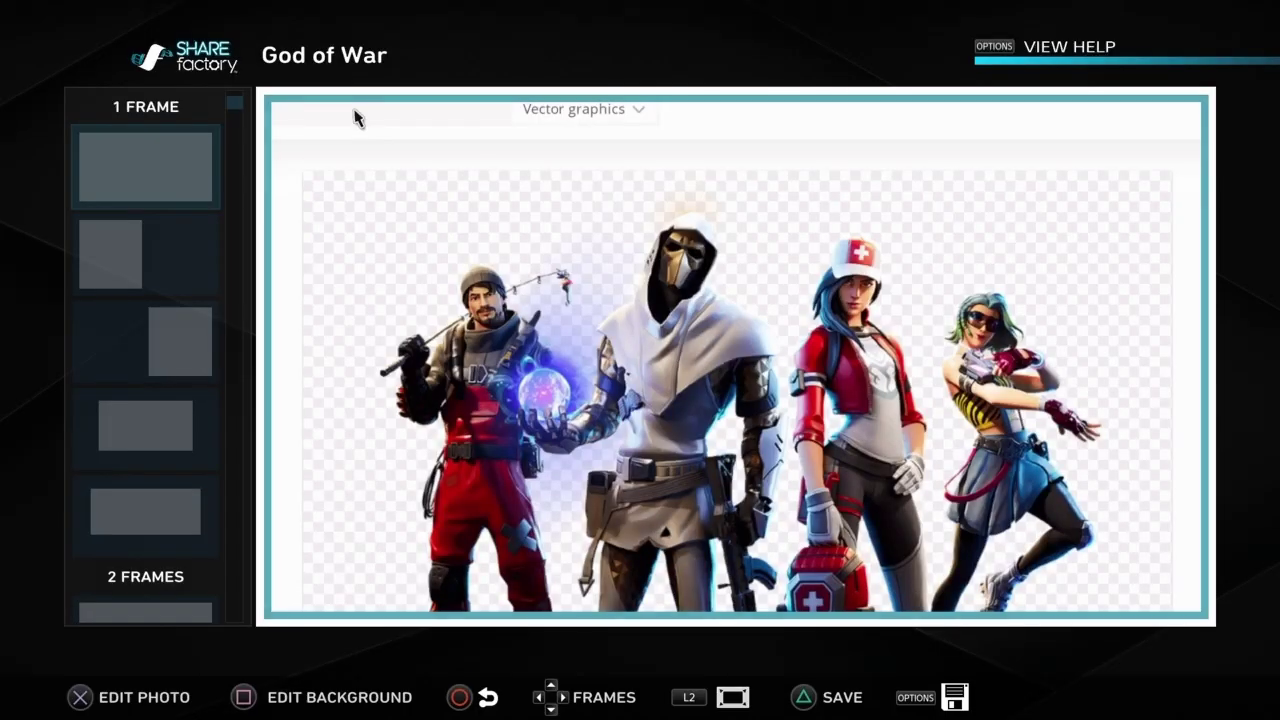
pyautogui.press('z')
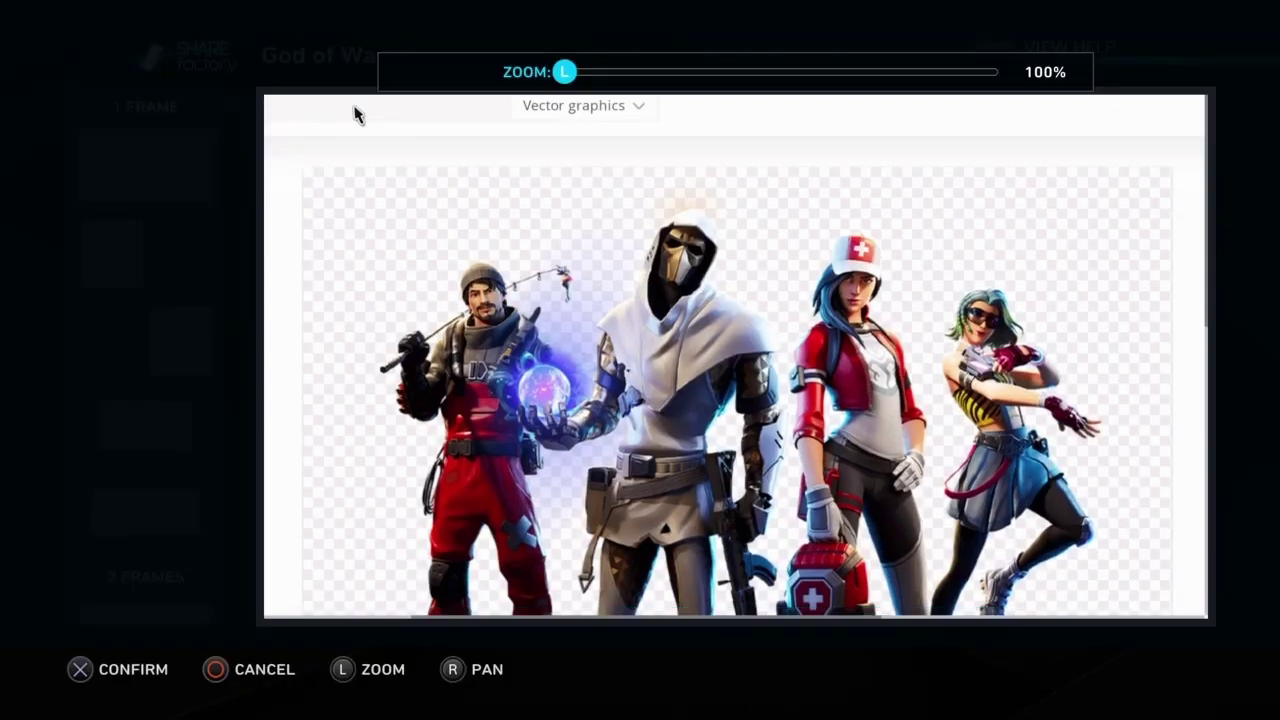
pyautogui.press('Return')
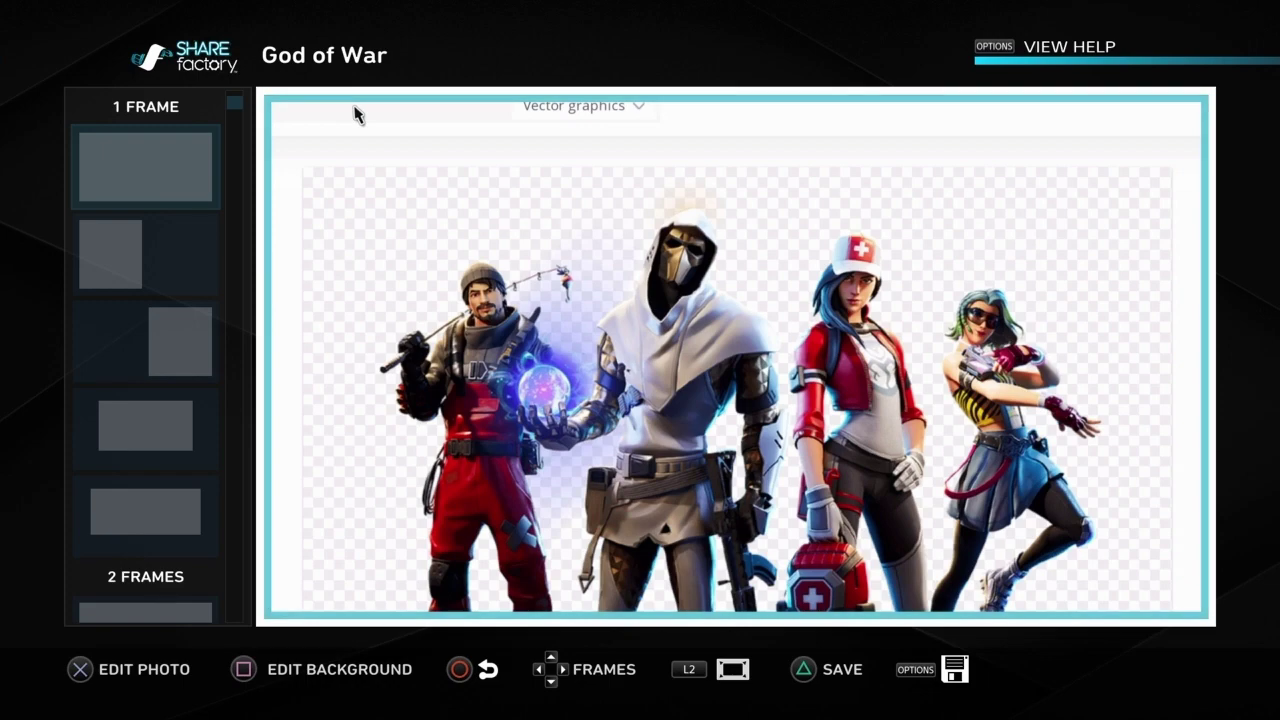
pyautogui.press('Return')
pyautogui.press('Left')
pyautogui.press('Right')
pyautogui.press('Return')
# Zoom the photo to 244% and pan onto the green-haired character, then confirm.
pyautogui.scroll(10, 735, 357)
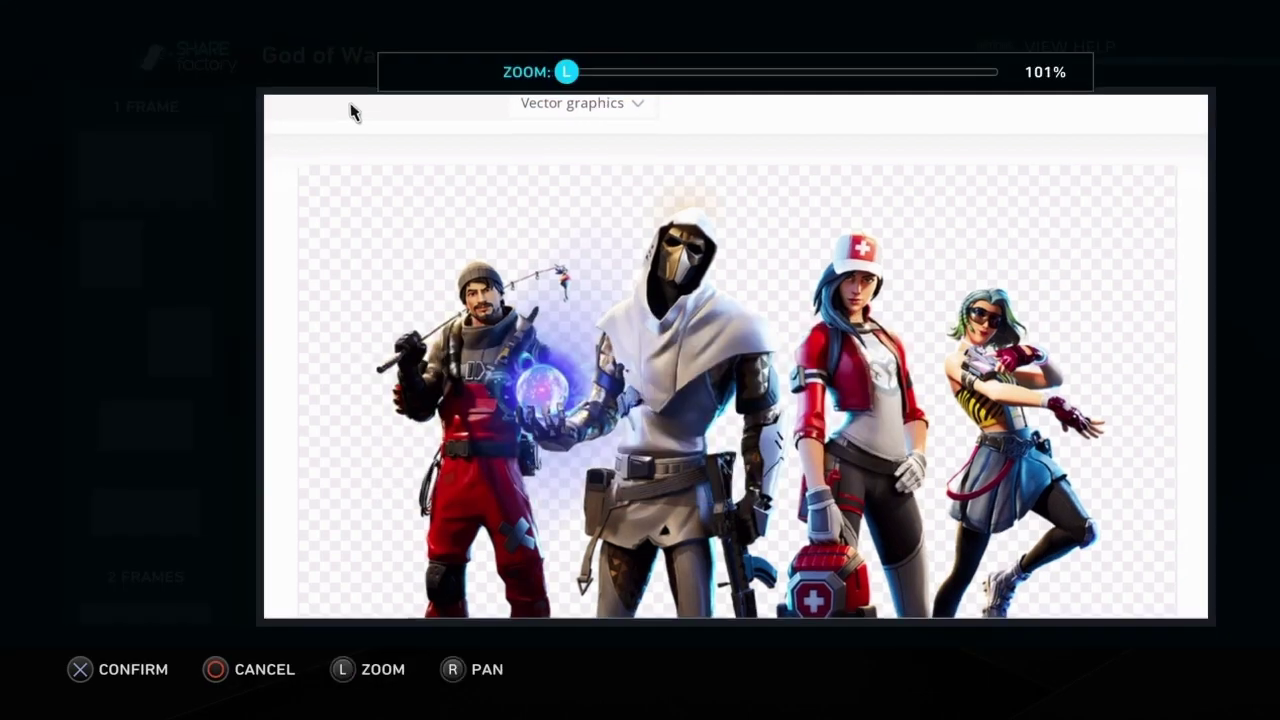
pyautogui.scroll(10, 735, 357)
pyautogui.hscroll(5, 735, 357)
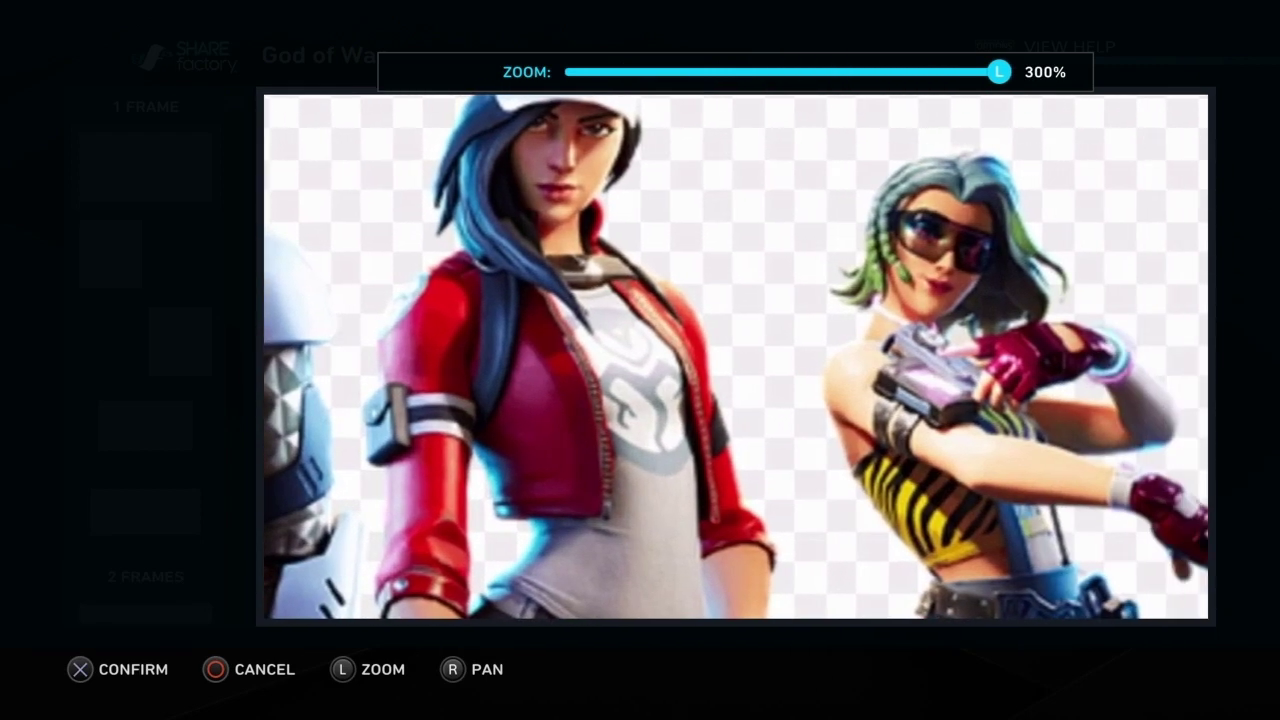
pyautogui.hscroll(3, 735, 357)
pyautogui.scroll(2, 735, 357)
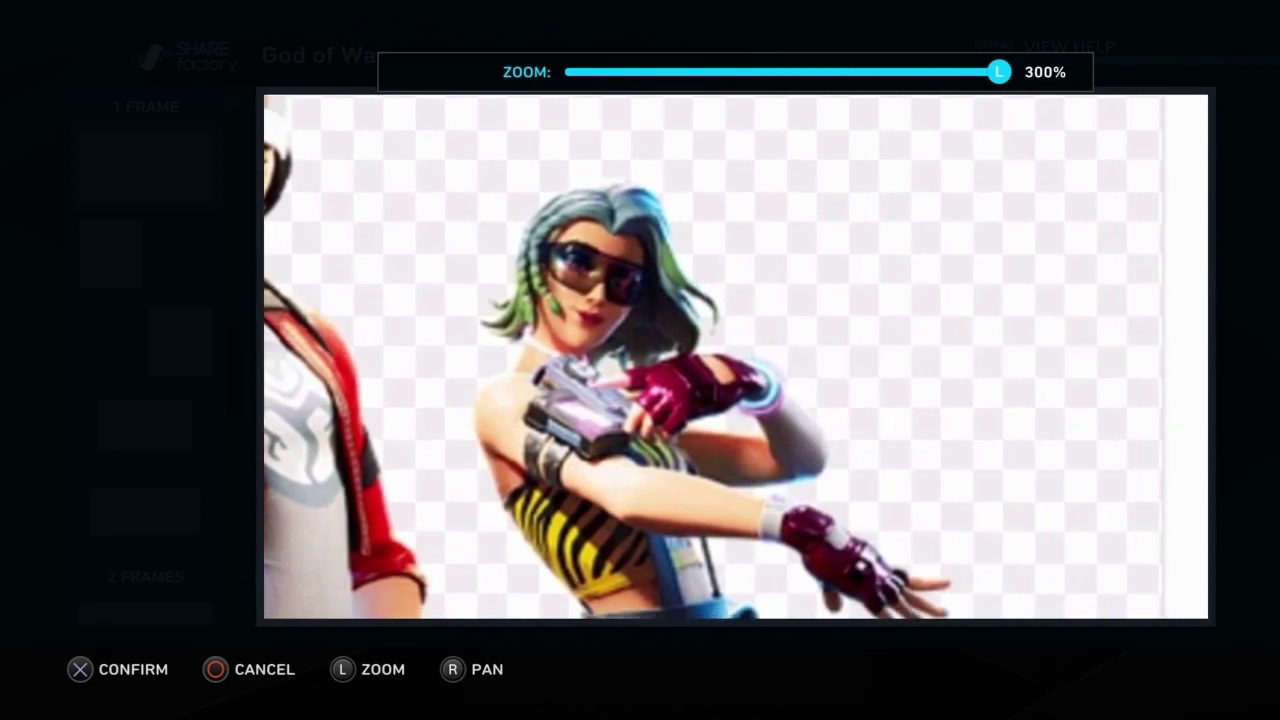
pyautogui.hscroll(-2, 735, 357)
pyautogui.scroll(-1, 735, 357)
pyautogui.scroll(-2, 735, 357)
pyautogui.scroll(-3, 735, 357)
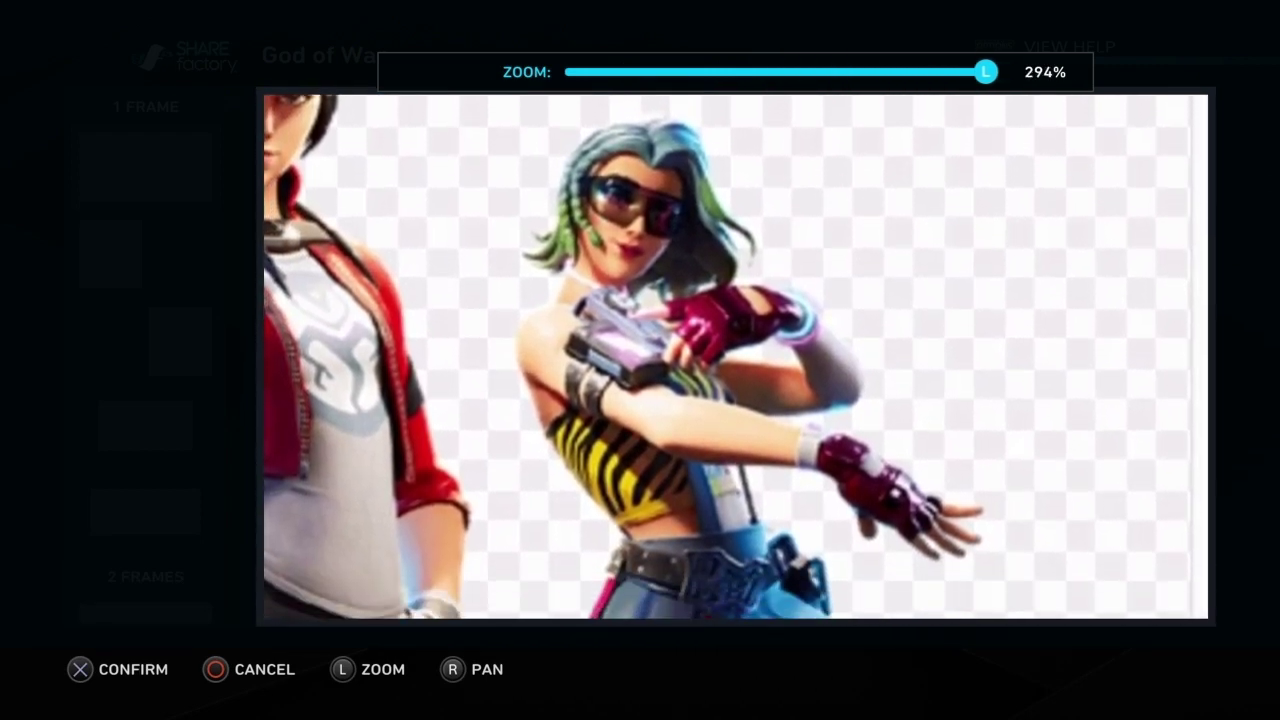
pyautogui.scroll(-2, 735, 357)
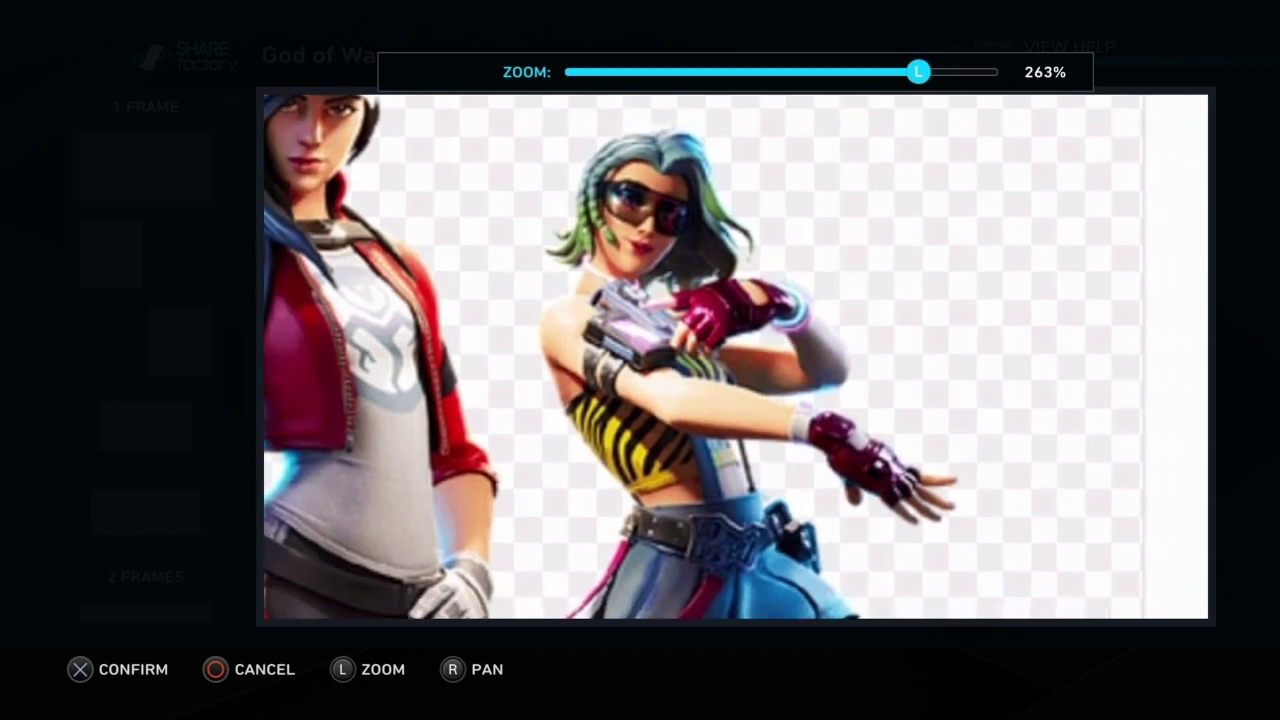
pyautogui.scroll(1, 735, 357)
pyautogui.scroll(-3, 735, 357)
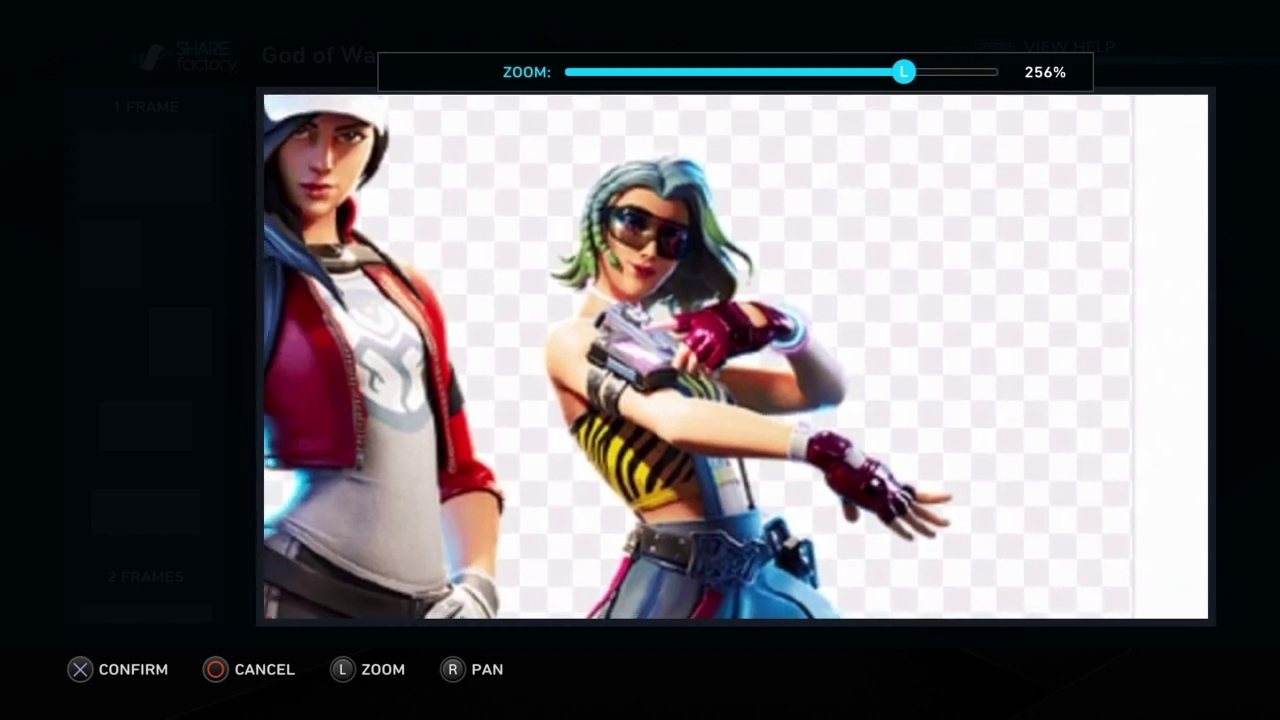
pyautogui.scroll(-1, 735, 357)
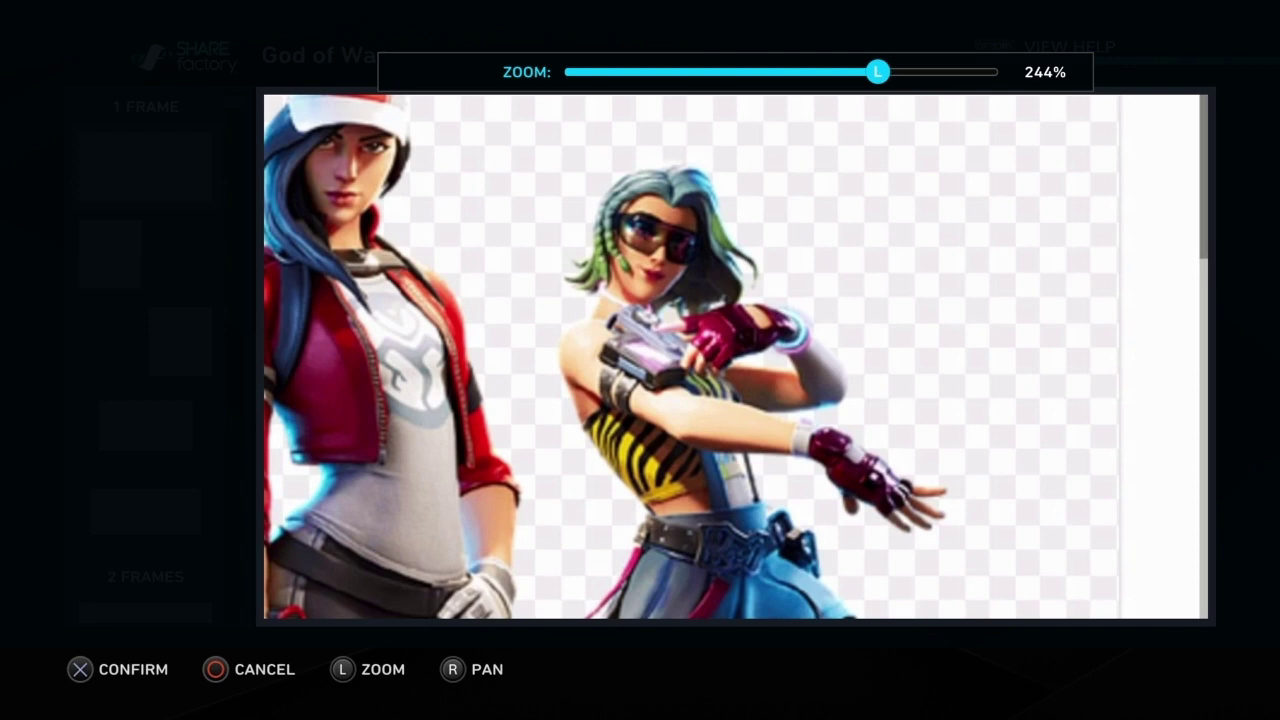
pyautogui.press('Return')
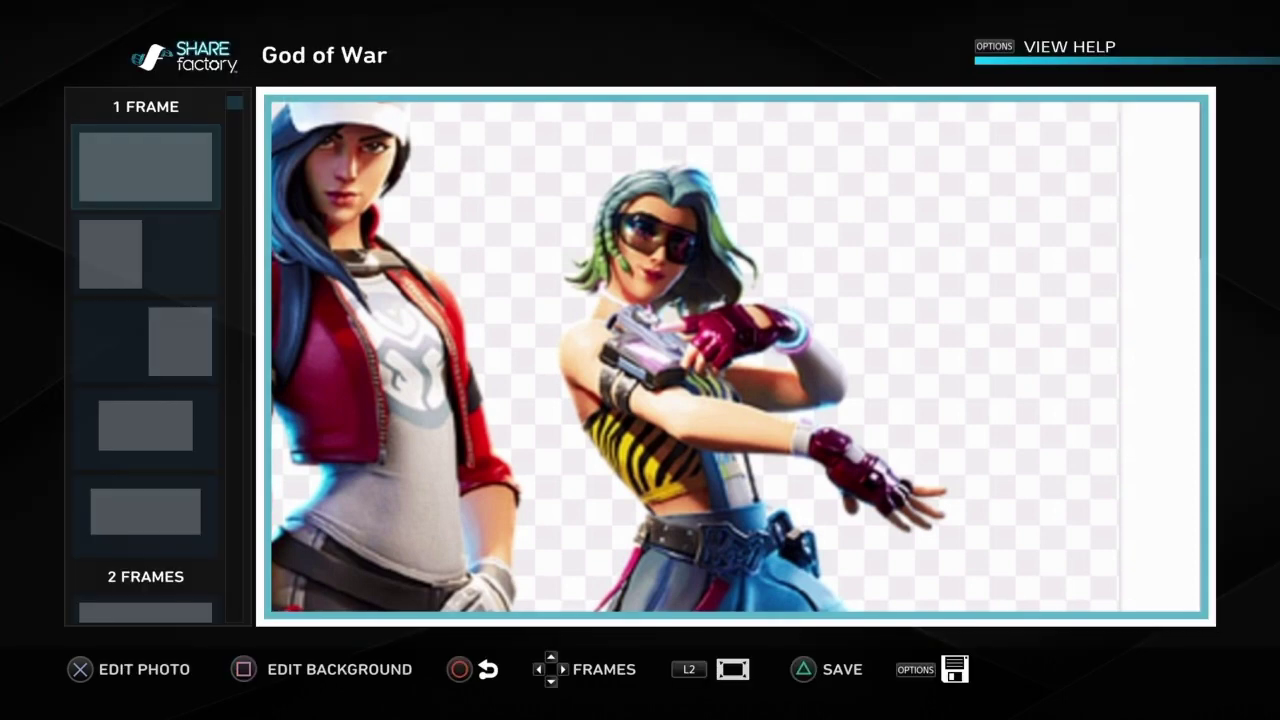
pyautogui.press('Return')
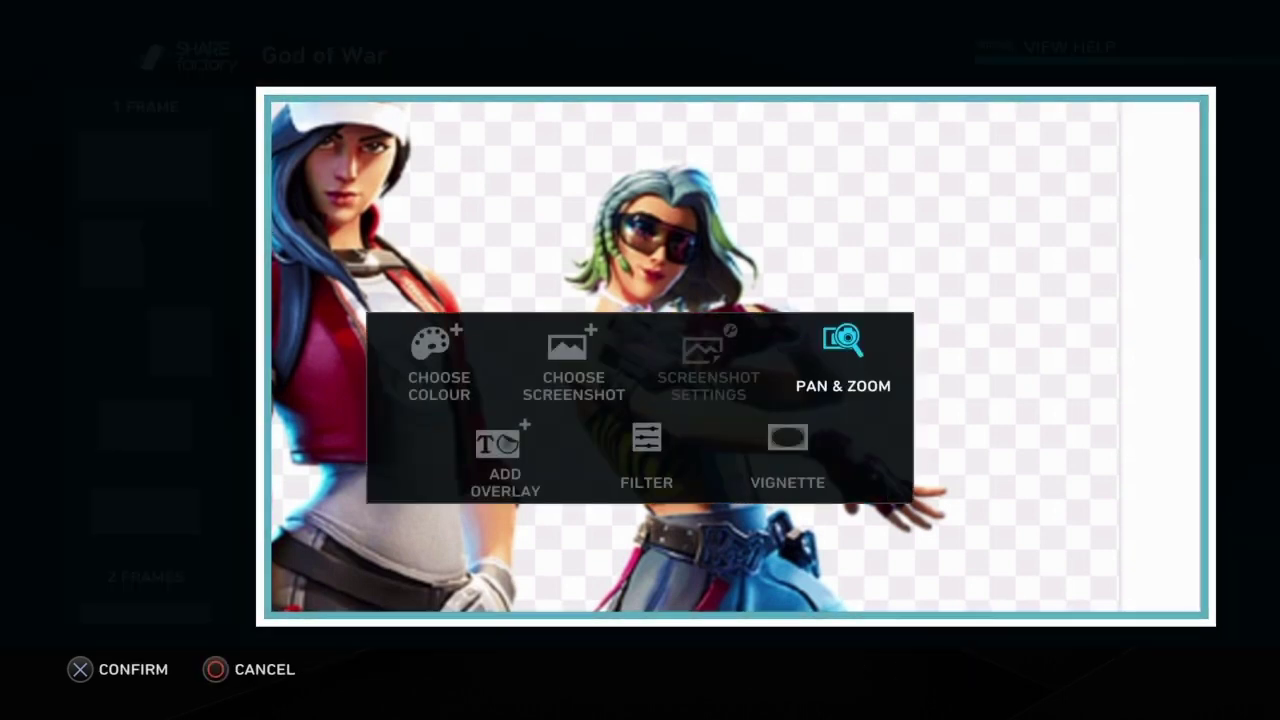
# Add the white circle sticker overlay onto the photo's top-left corner.
pyautogui.press('Left')
pyautogui.press('Down')
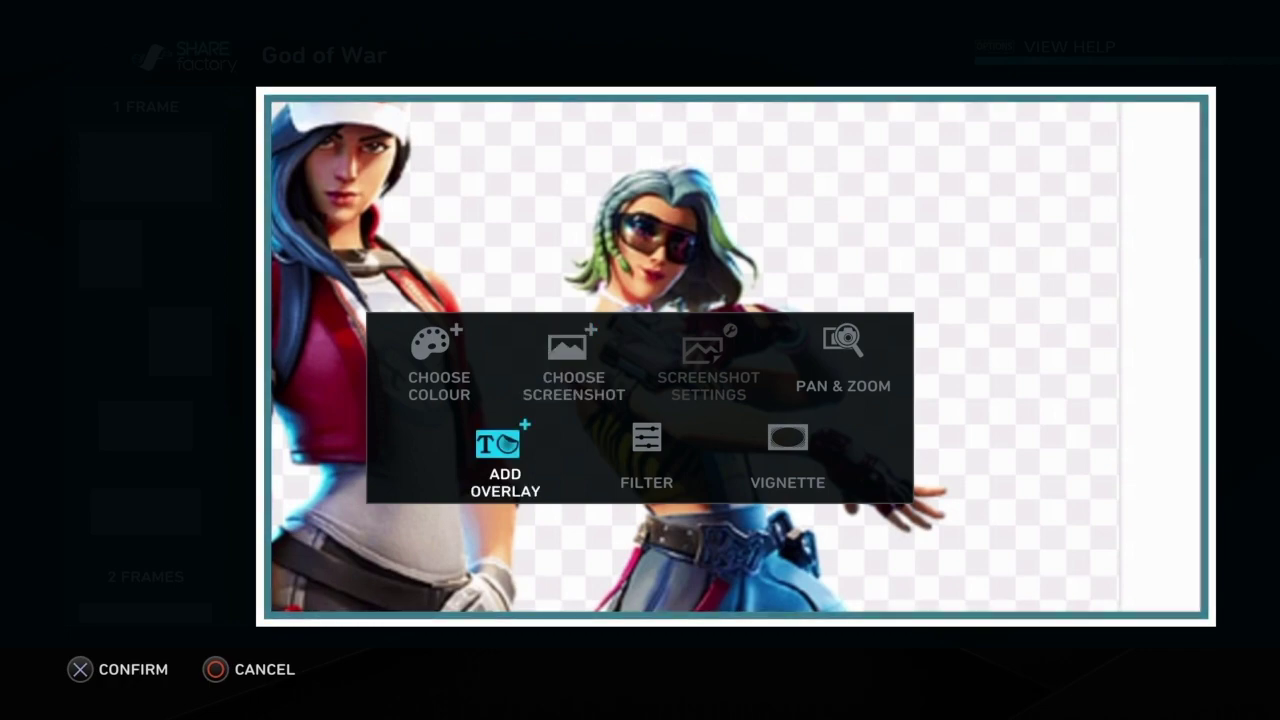
pyautogui.press('Return')
pyautogui.press('Down')
pyautogui.press('Down')
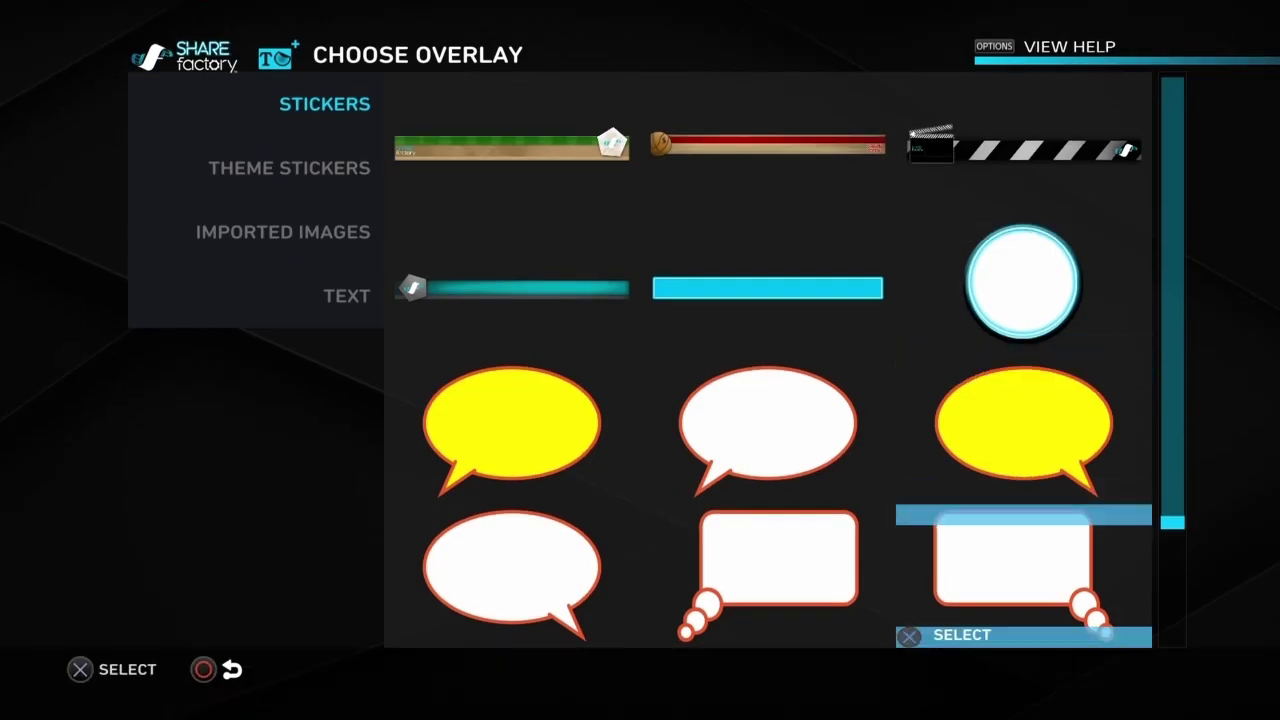
pyautogui.press('Down')
pyautogui.press('Left')
pyautogui.press('Down')
pyautogui.press('Down')
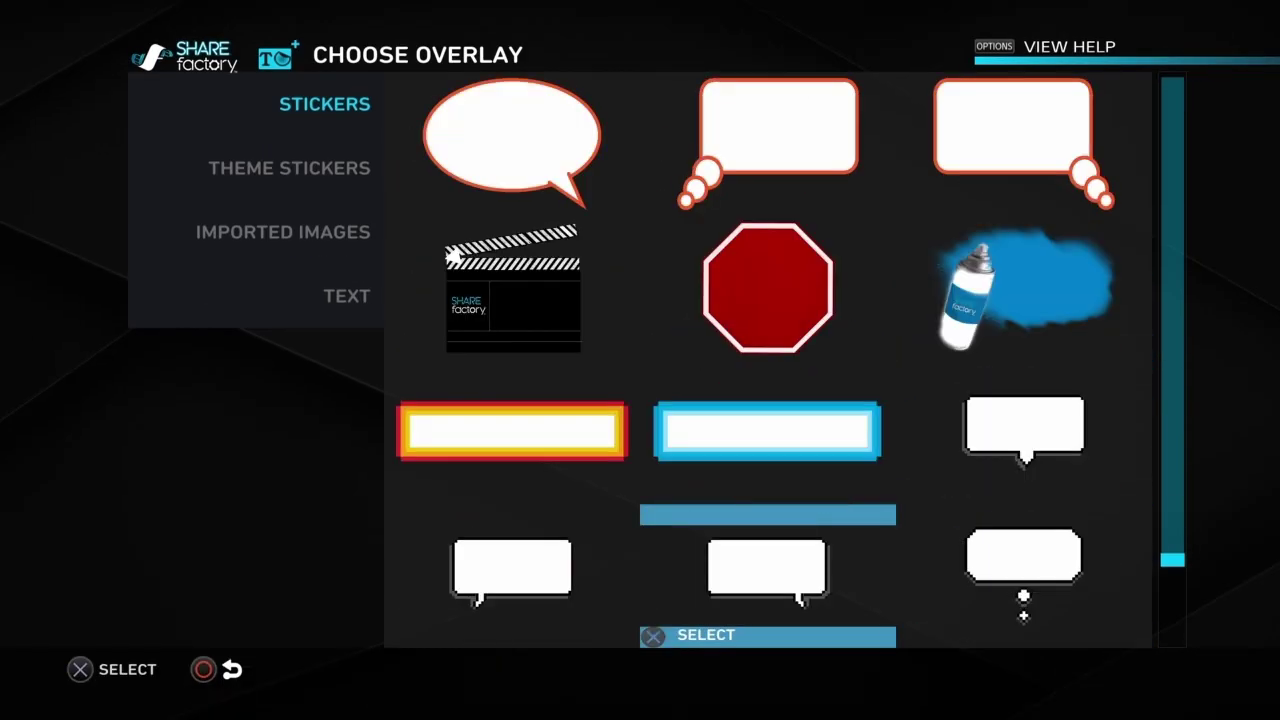
pyautogui.press('Down')
pyautogui.press('Right')
pyautogui.press('Up')
pyautogui.press('Up')
pyautogui.press('Up')
pyautogui.press('Up')
pyautogui.press('Up')
pyautogui.press('Up')
pyautogui.press('Return')
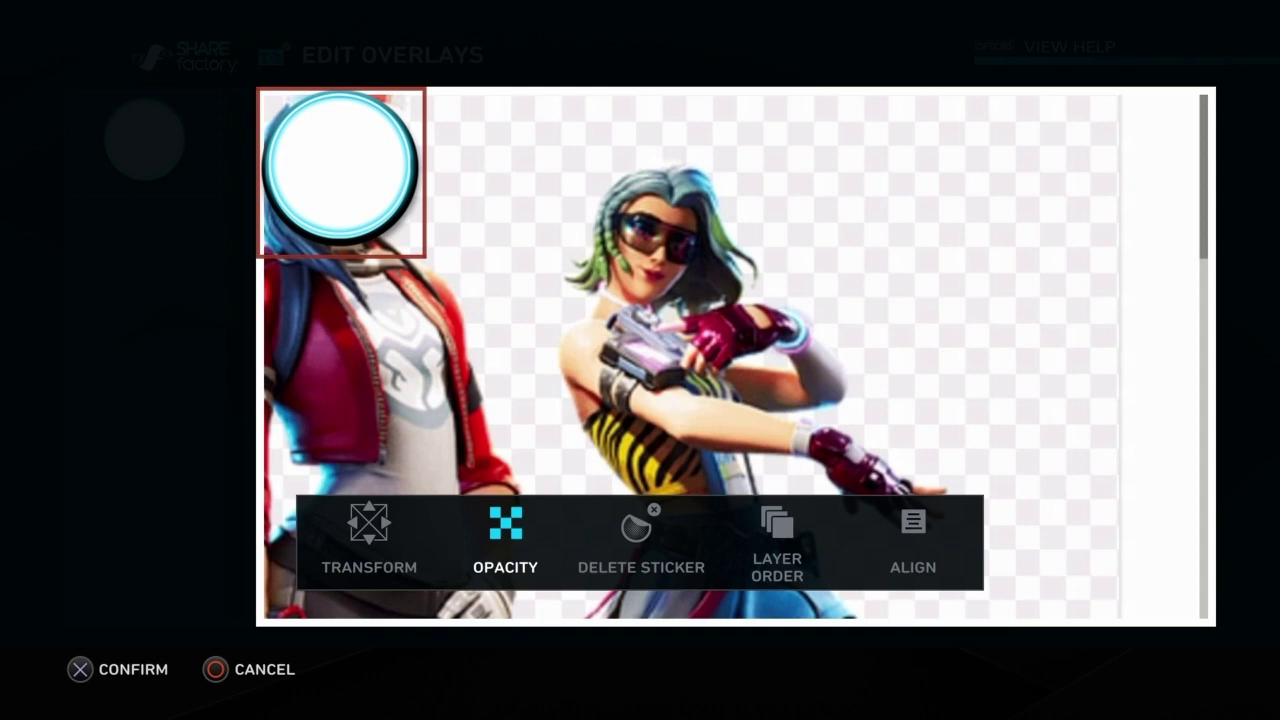
# Set the circle sticker's opacity to 50%.
pyautogui.press('Return')
pyautogui.press('Left')
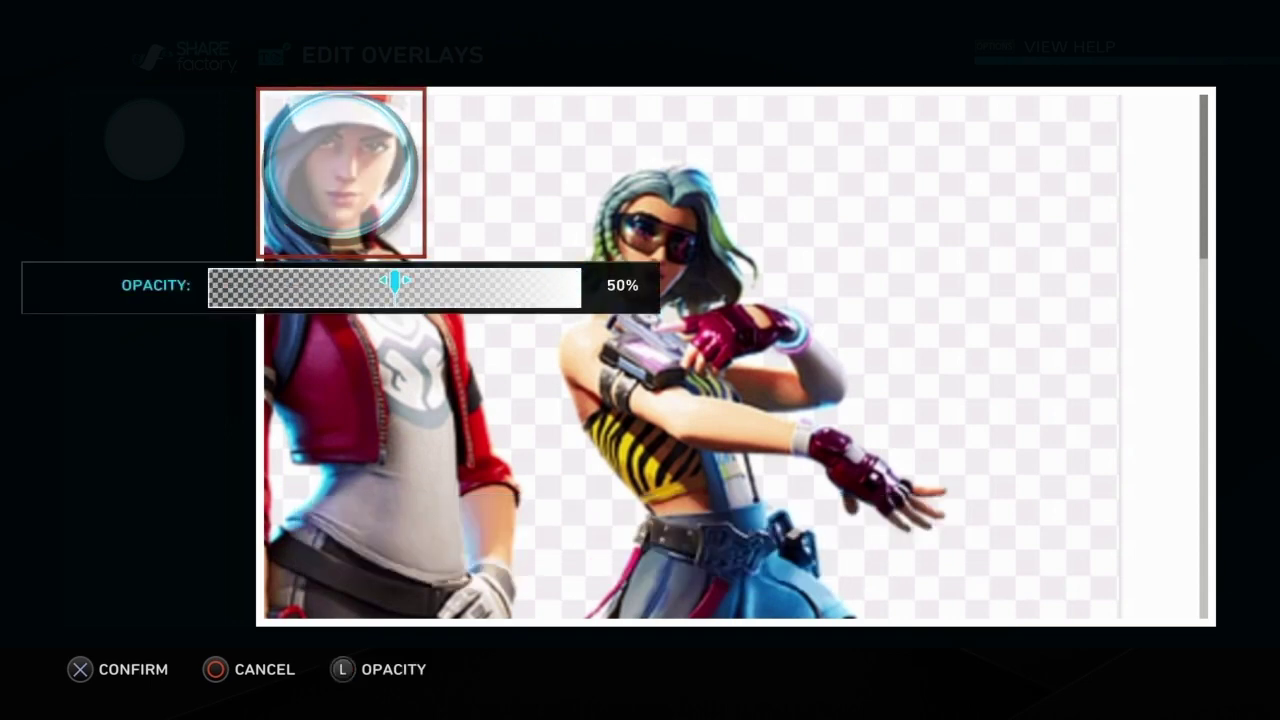
pyautogui.press('Return')
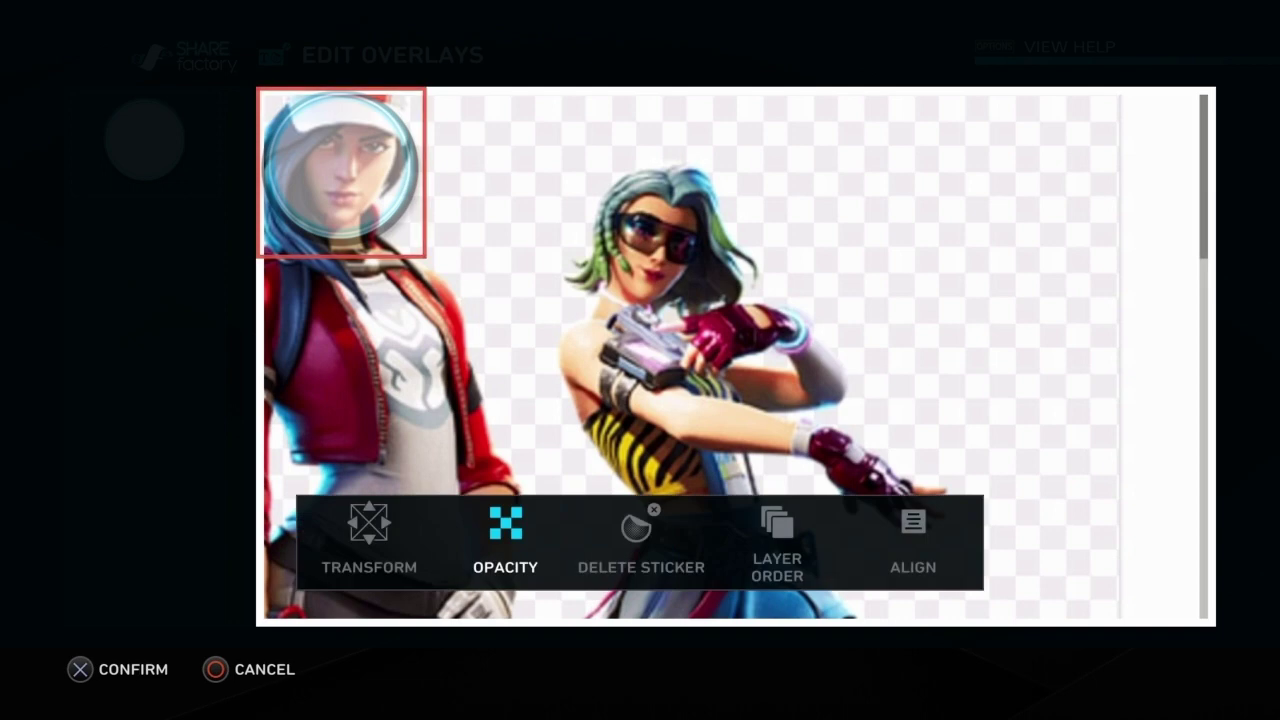
# Move the circle onto the green-haired character and enlarge it to surround them.
pyautogui.press('Return')
pyautogui.press('Right')
pyautogui.press('Down')
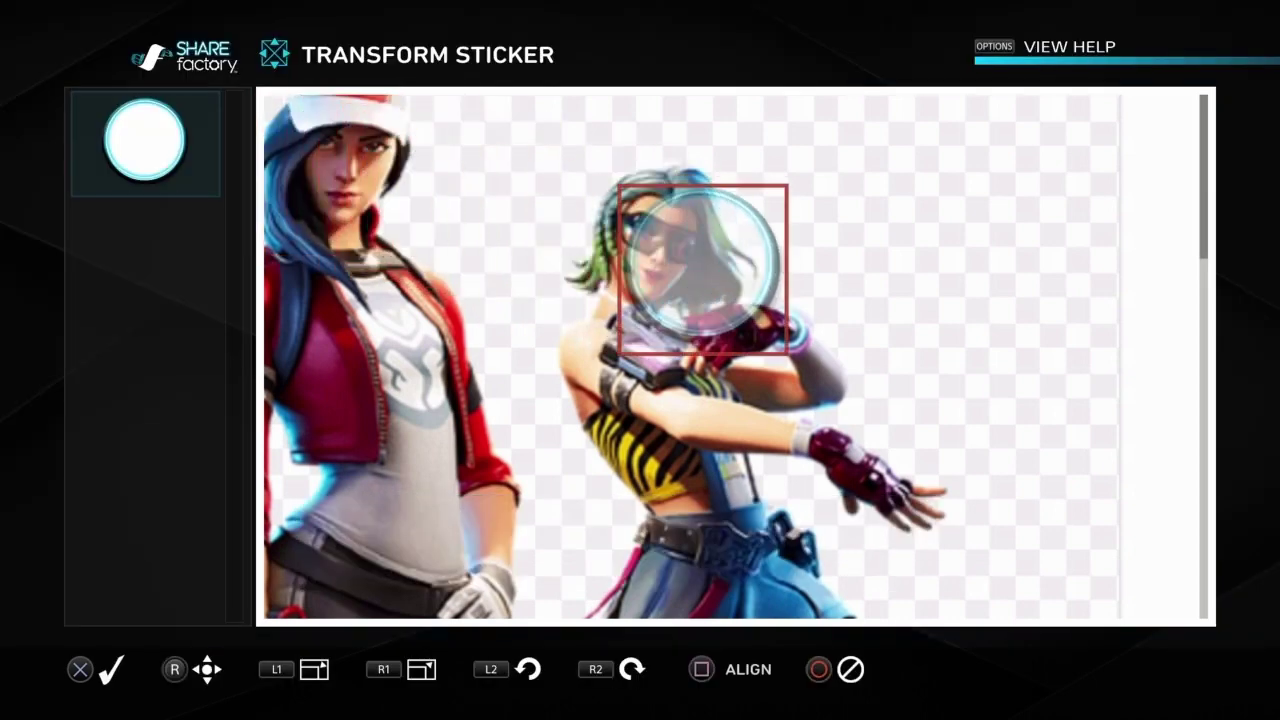
pyautogui.press('Down')
pyautogui.press('+')
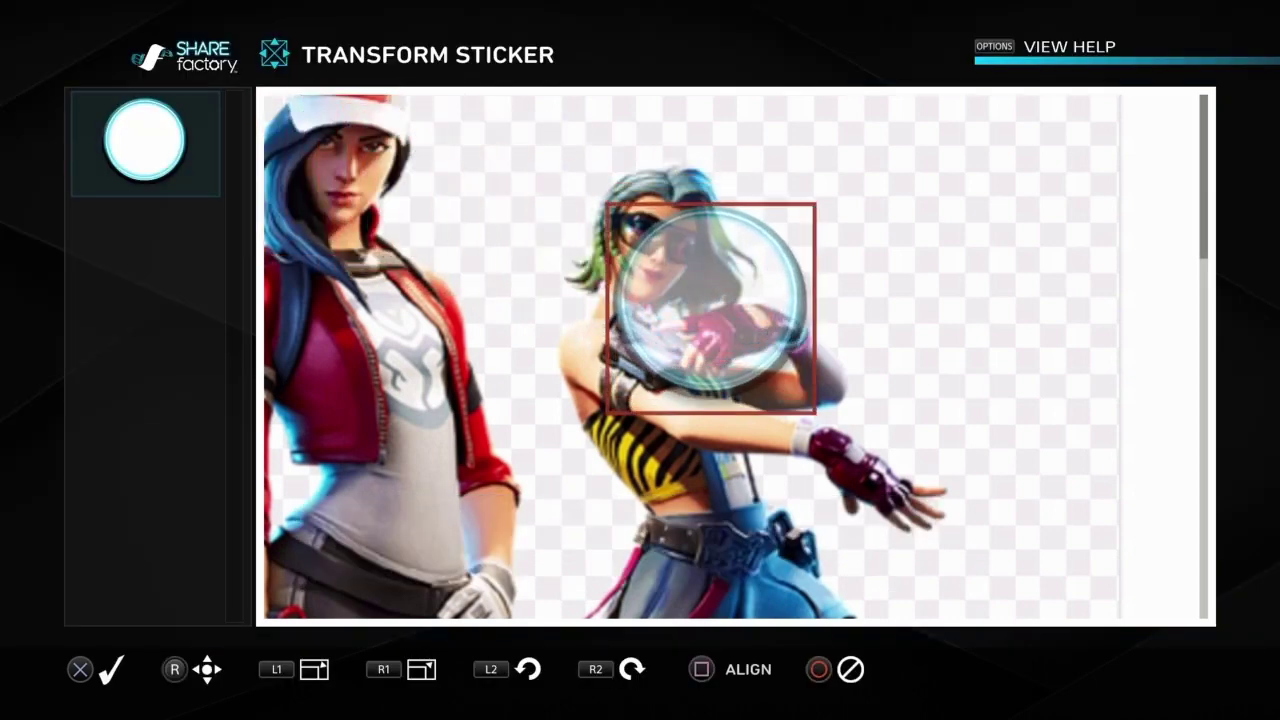
pyautogui.press('+')
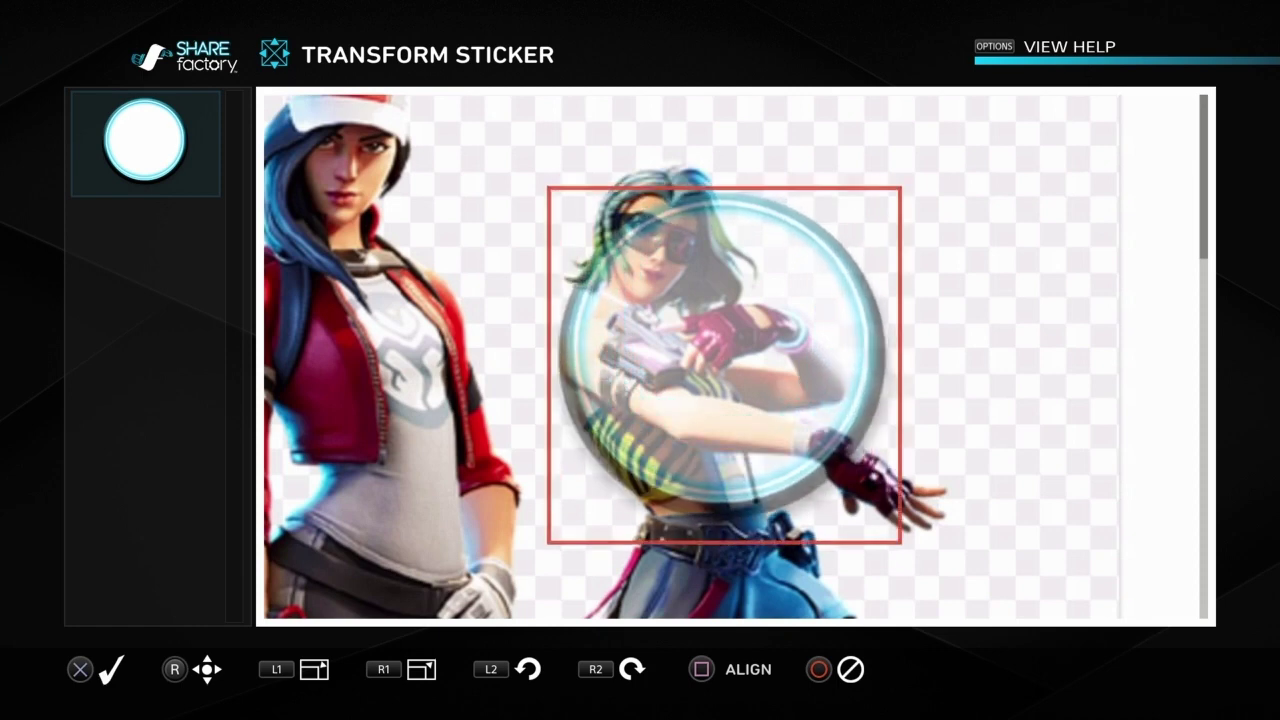
pyautogui.press('+')
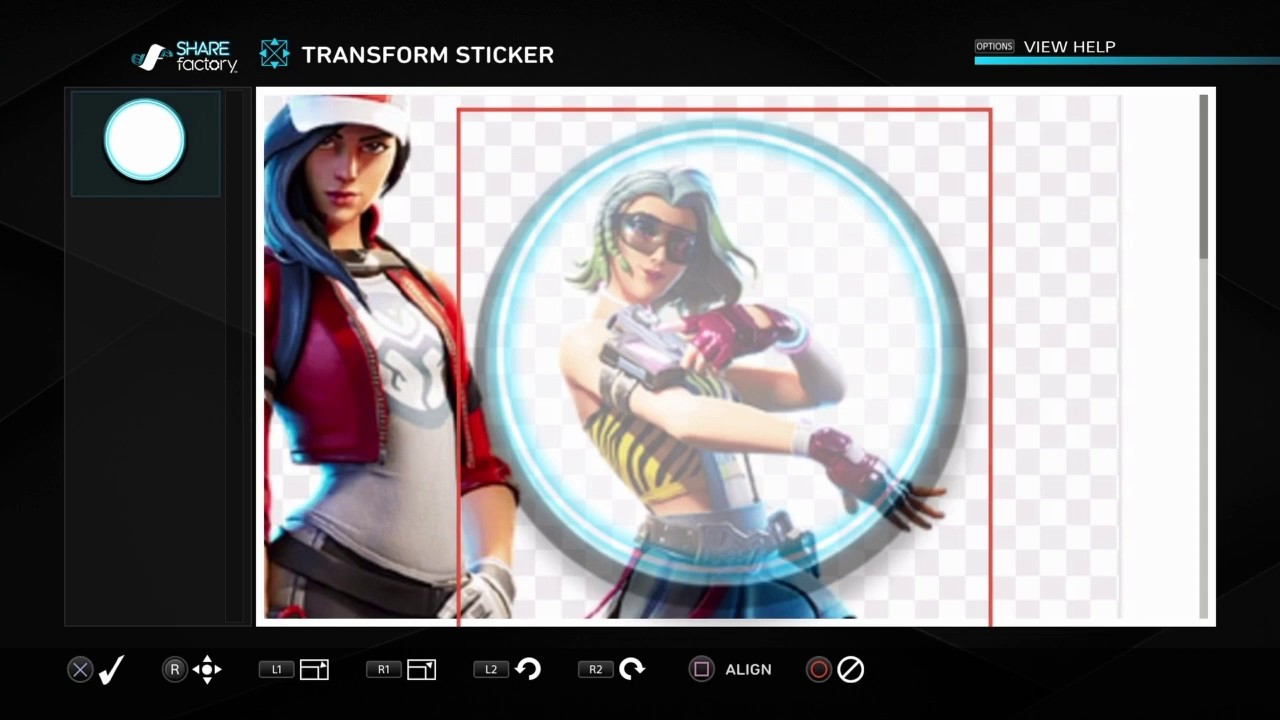
pyautogui.press('Left')
pyautogui.press('Up')
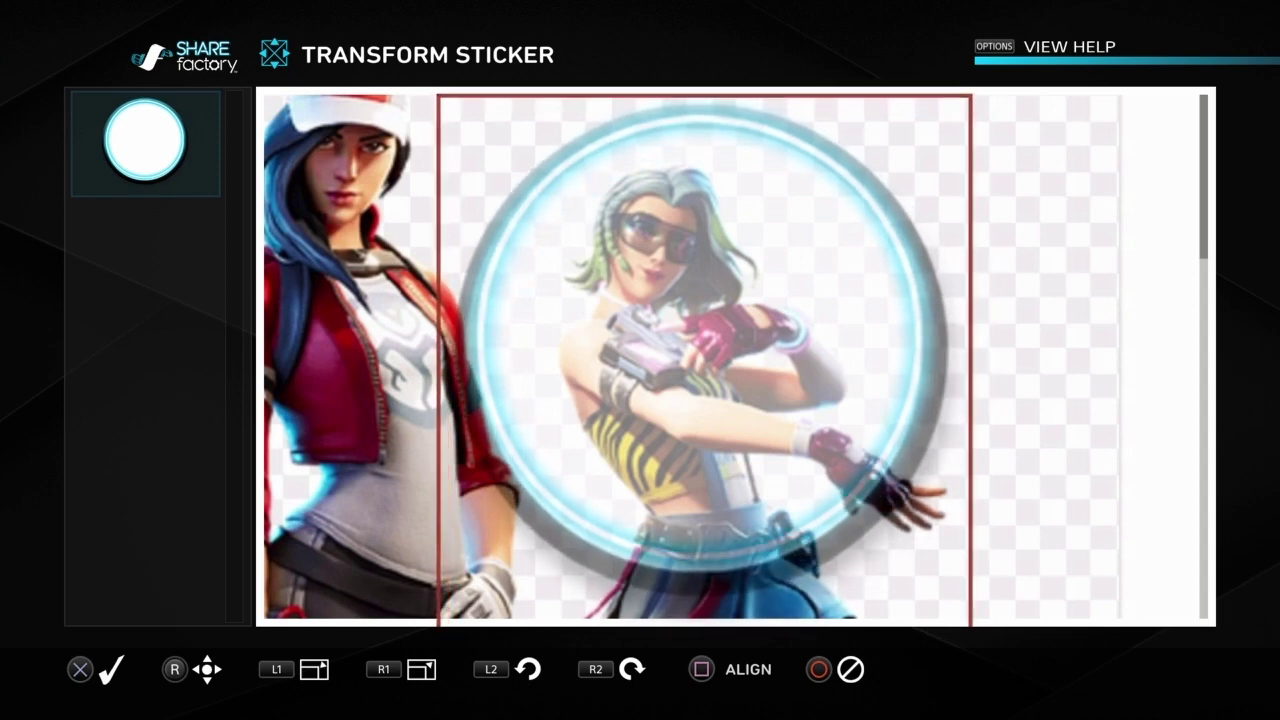
pyautogui.press('Right')
pyautogui.press('Down')
pyautogui.press('Up')
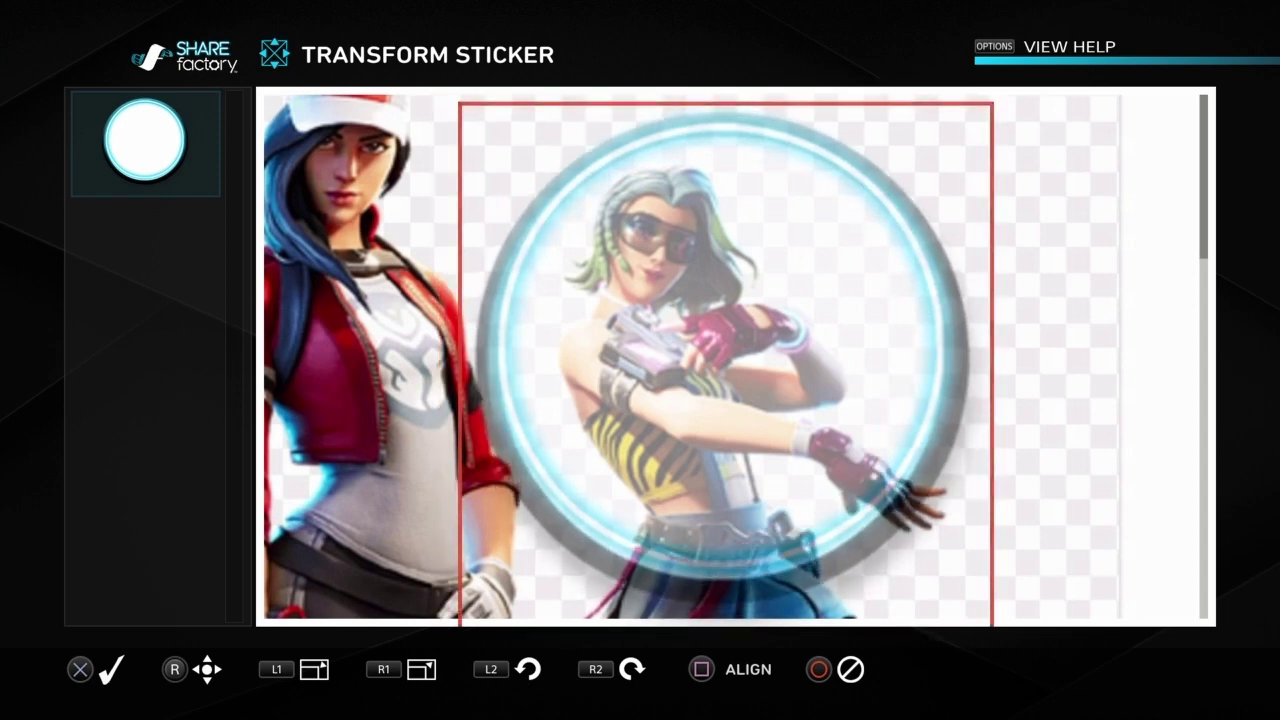
pyautogui.press('Return')
pyautogui.press('Right')
pyautogui.press('Left')
pyautogui.press('Right')
pyautogui.press('Right')
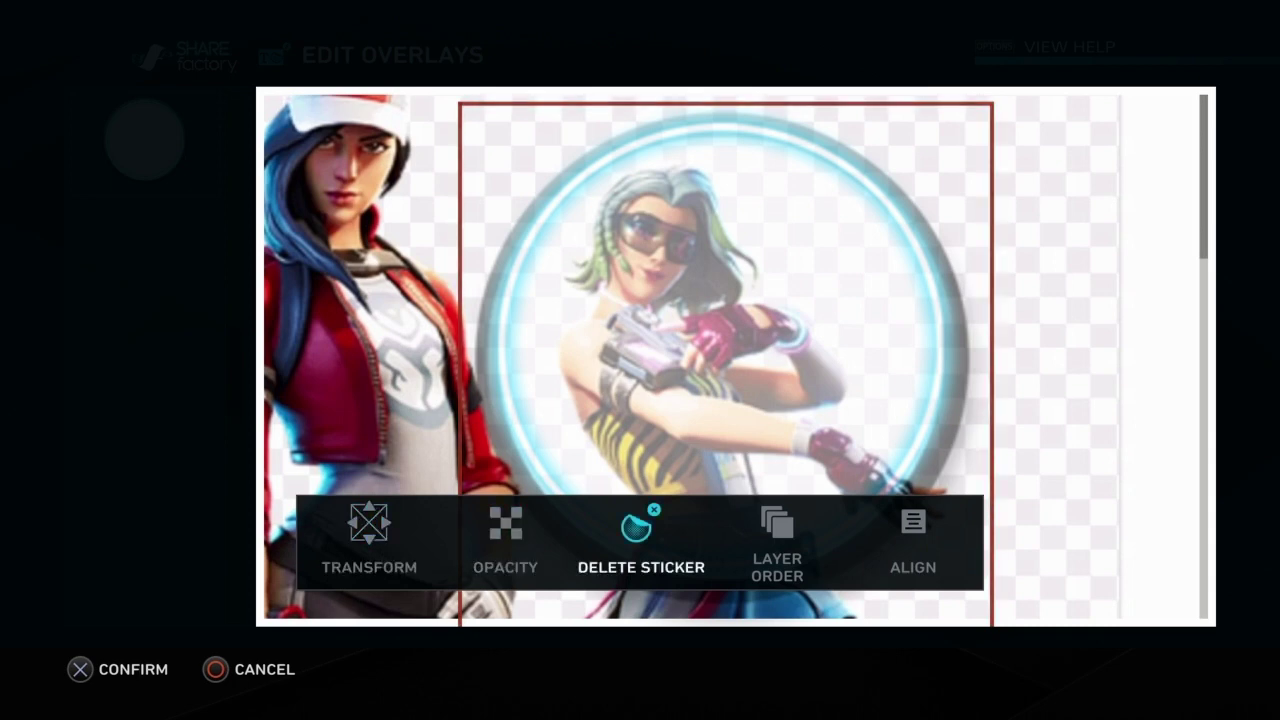
# Delete the circle sticker from the photo.
pyautogui.press('Return')
pyautogui.press('Left')
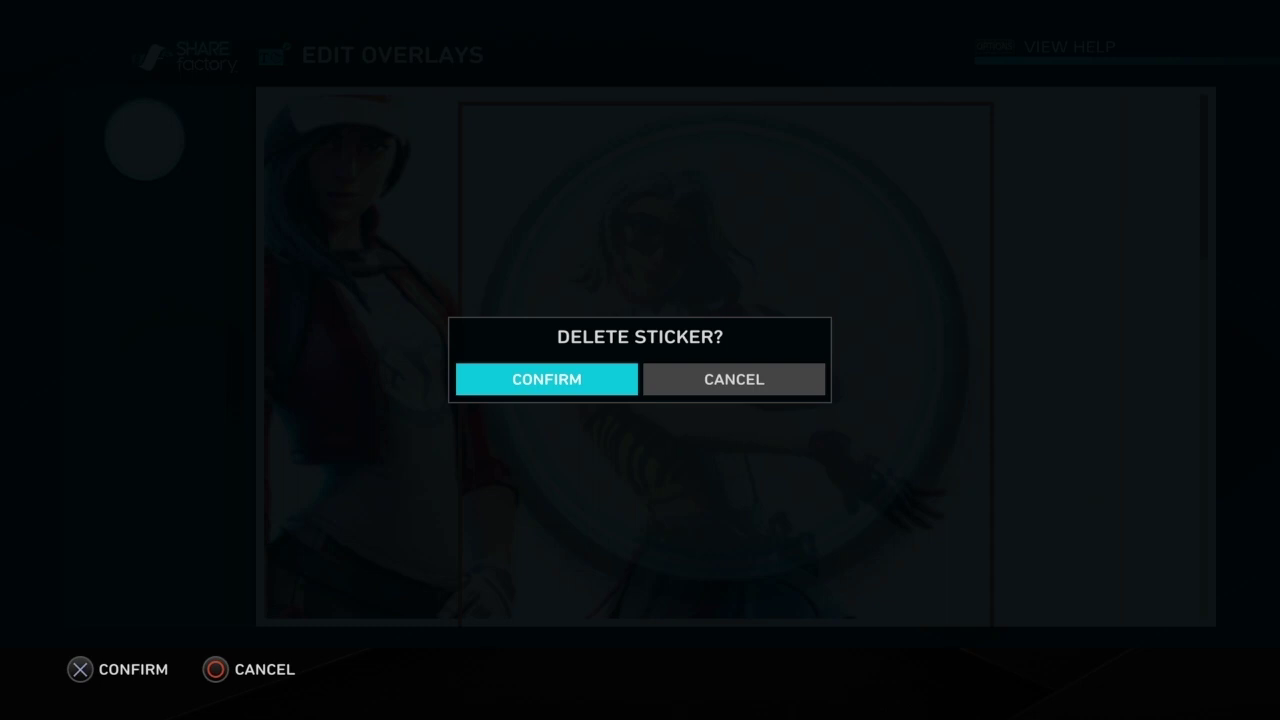
pyautogui.press('Return')
pyautogui.press('Escape')
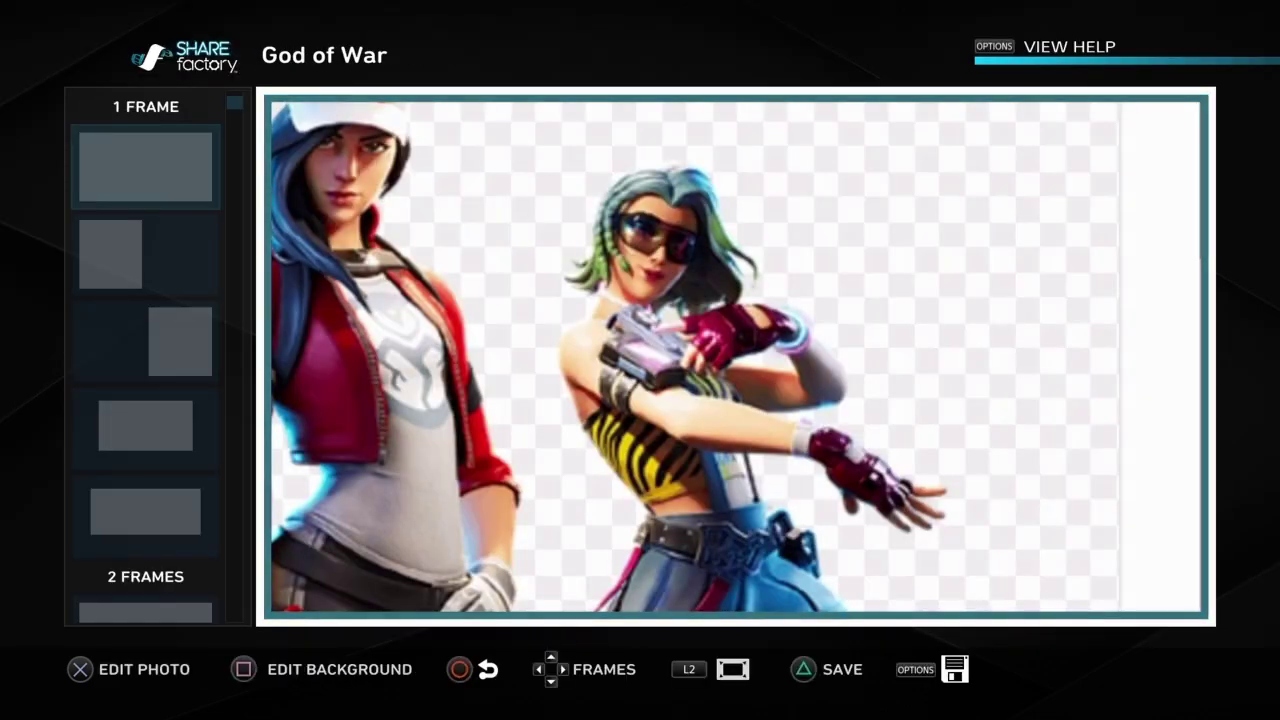
# Export the God of War photo to the gallery and dismiss the Project Saved notice.
pyautogui.press('Menu')
pyautogui.press('Right')
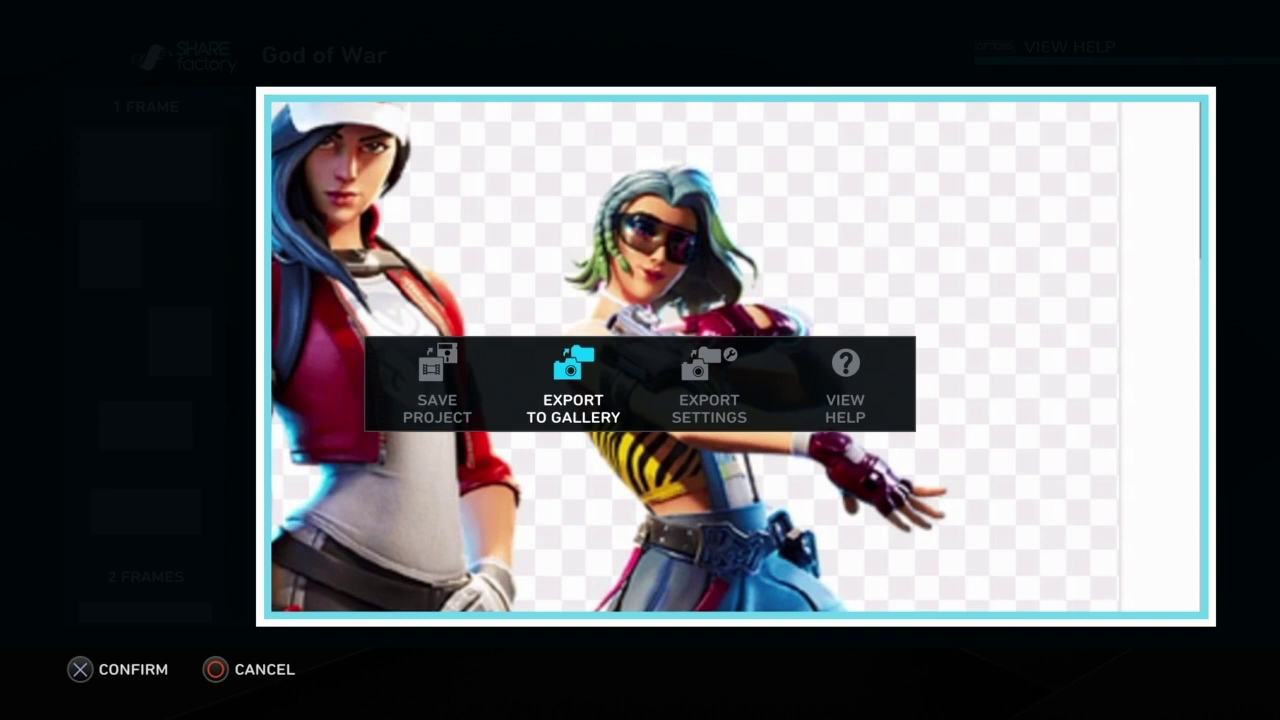
pyautogui.press('Return')
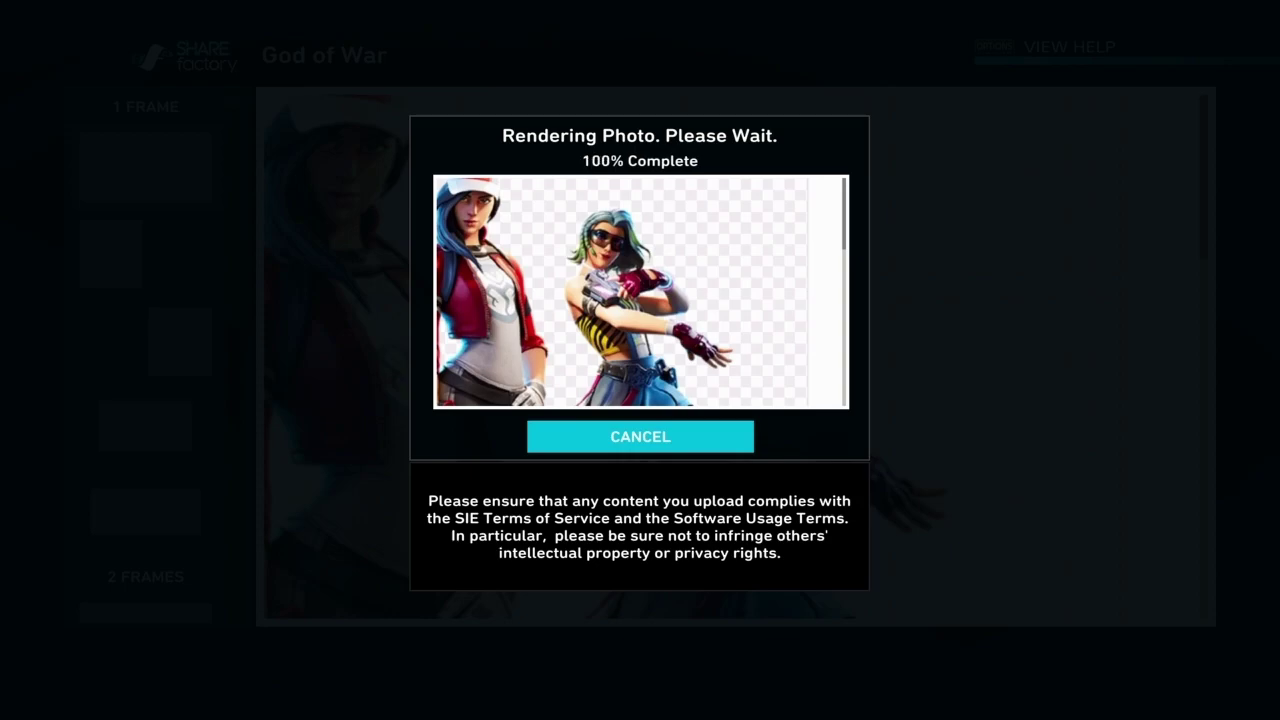
pyautogui.press('Return')
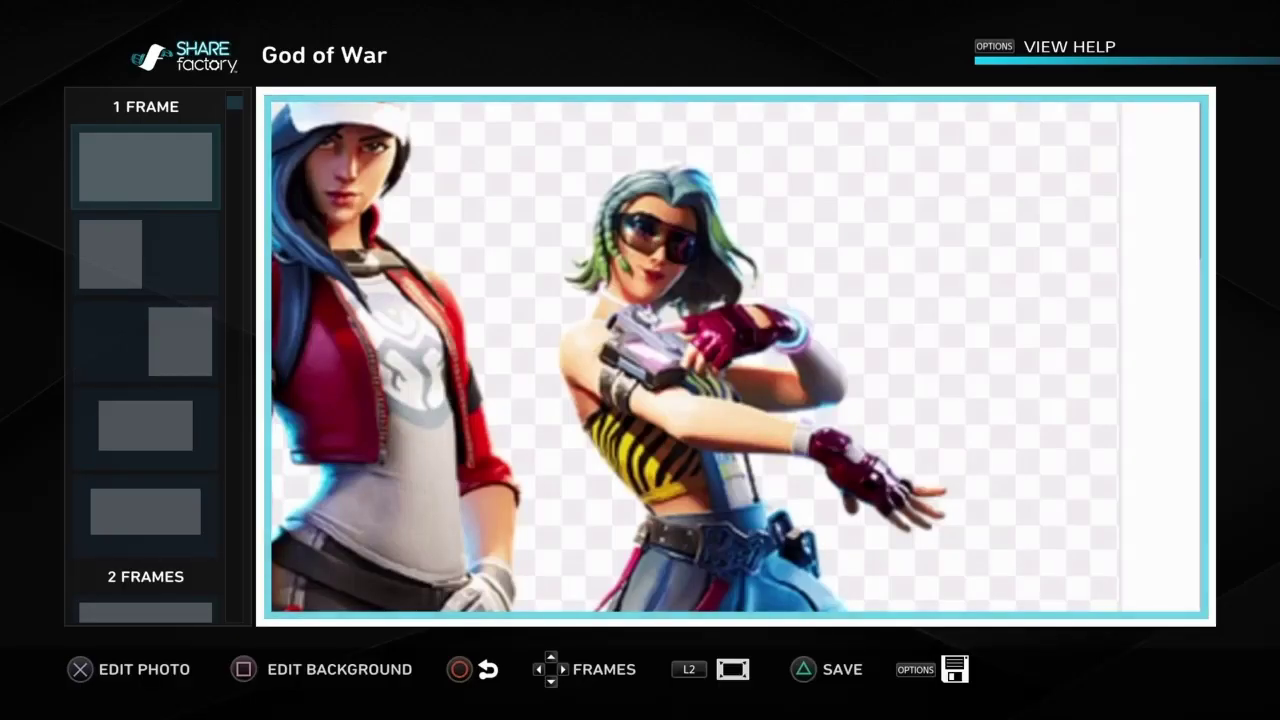
# Save the God of War project and exit it.
pyautogui.press('Escape')
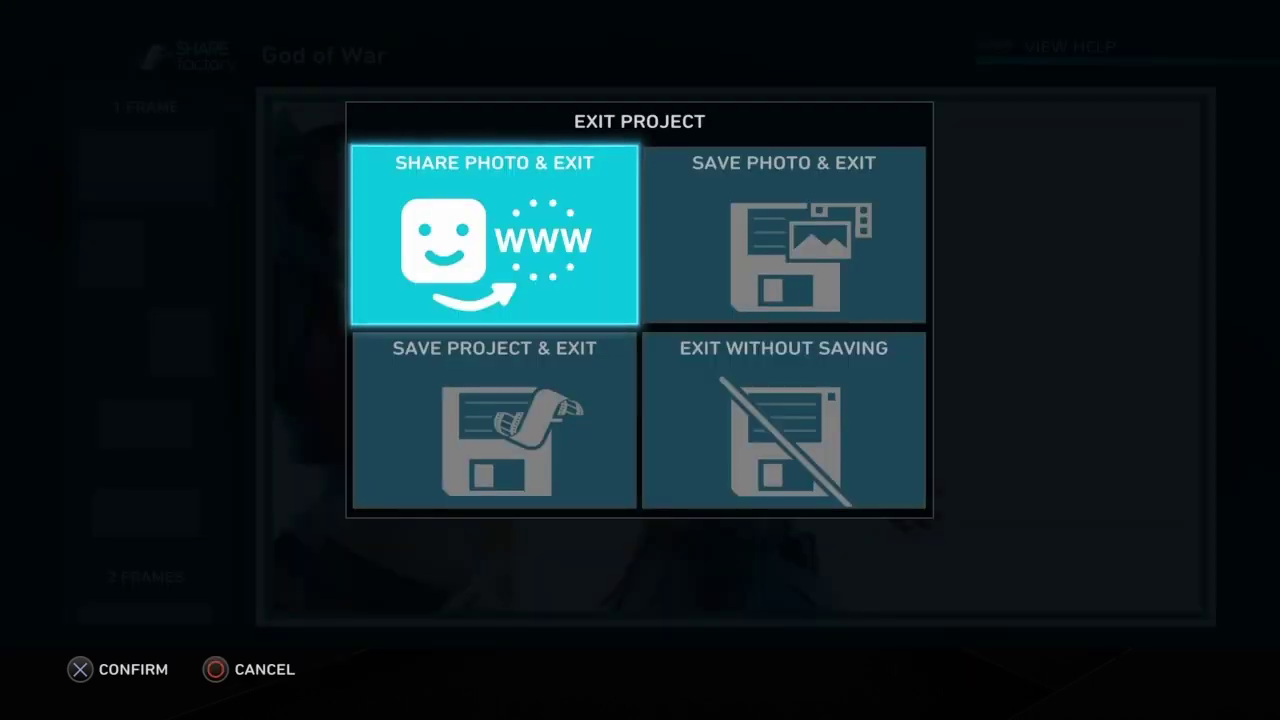
pyautogui.press('Down')
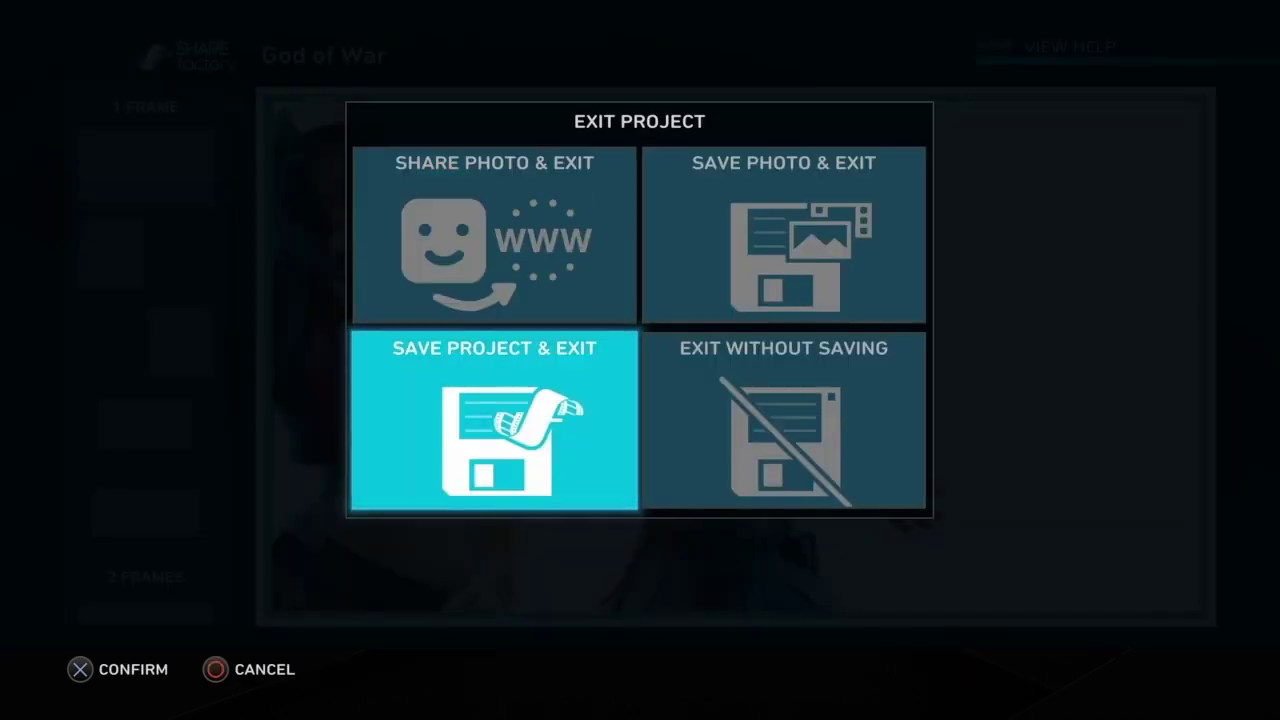
pyautogui.press('Return')
pyautogui.press('Return')
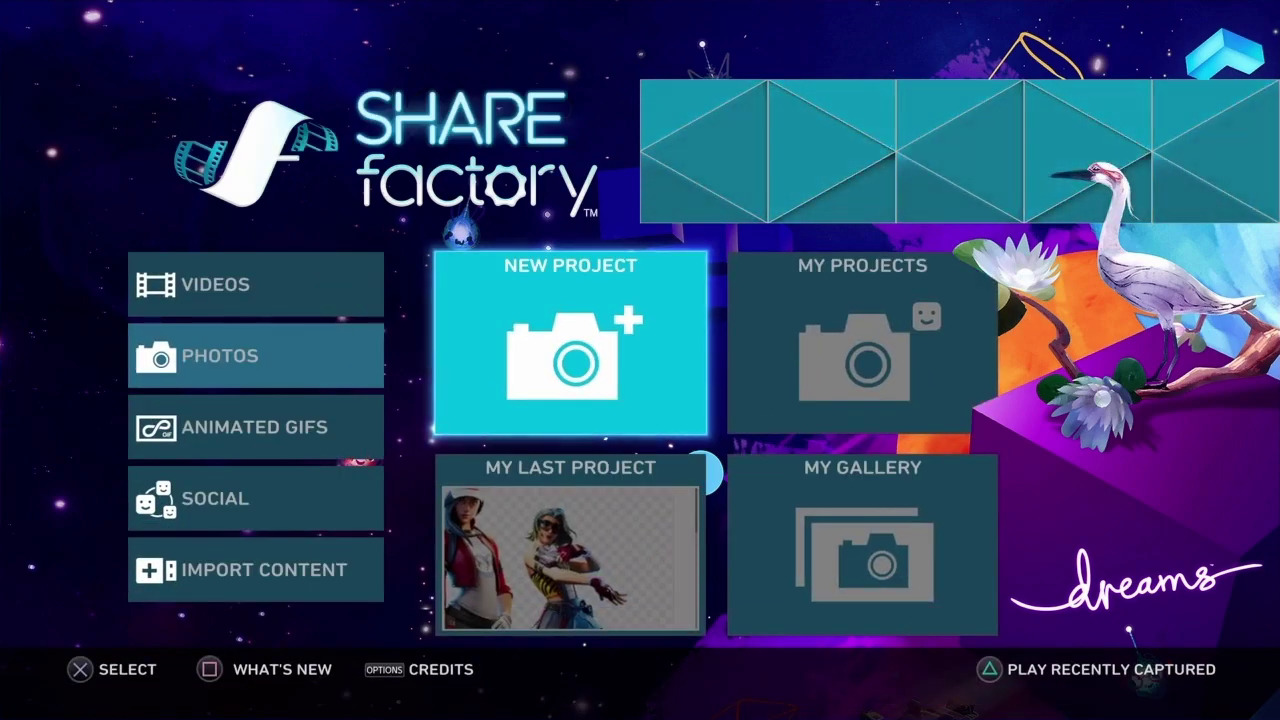
pyautogui.press('Return')
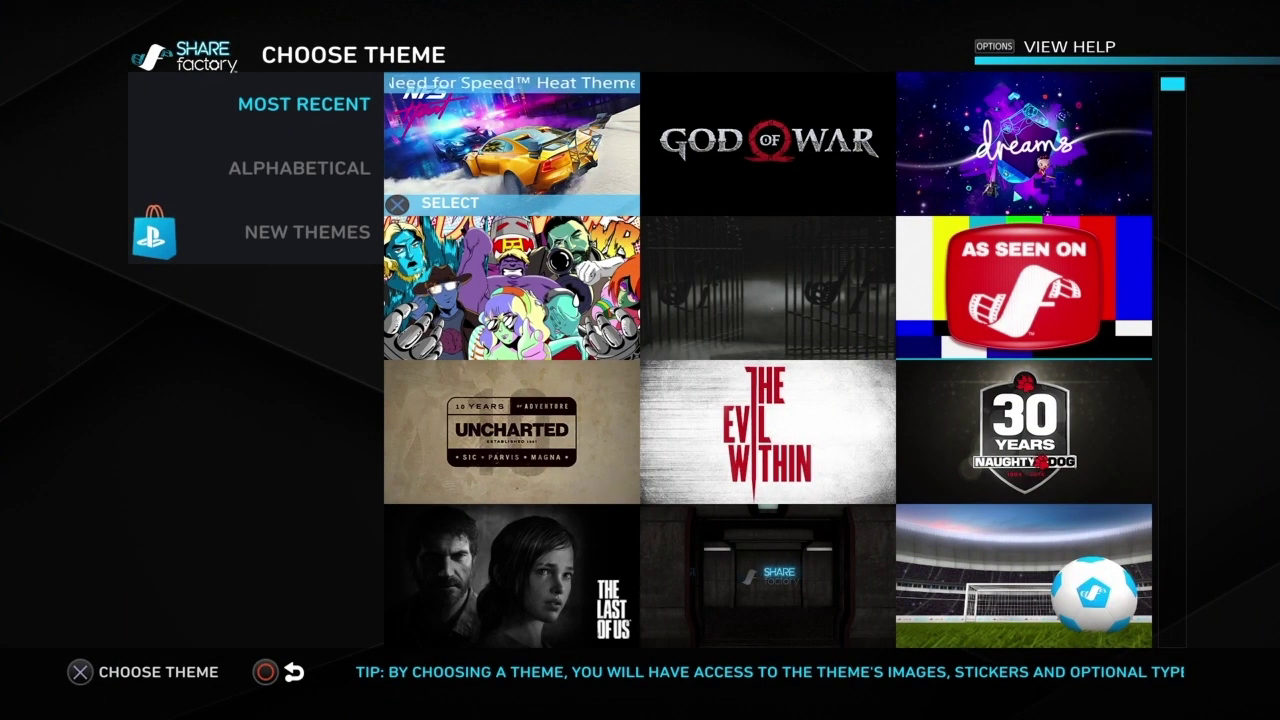
pyautogui.press('Right')
pyautogui.press('Right')
pyautogui.press('Return')
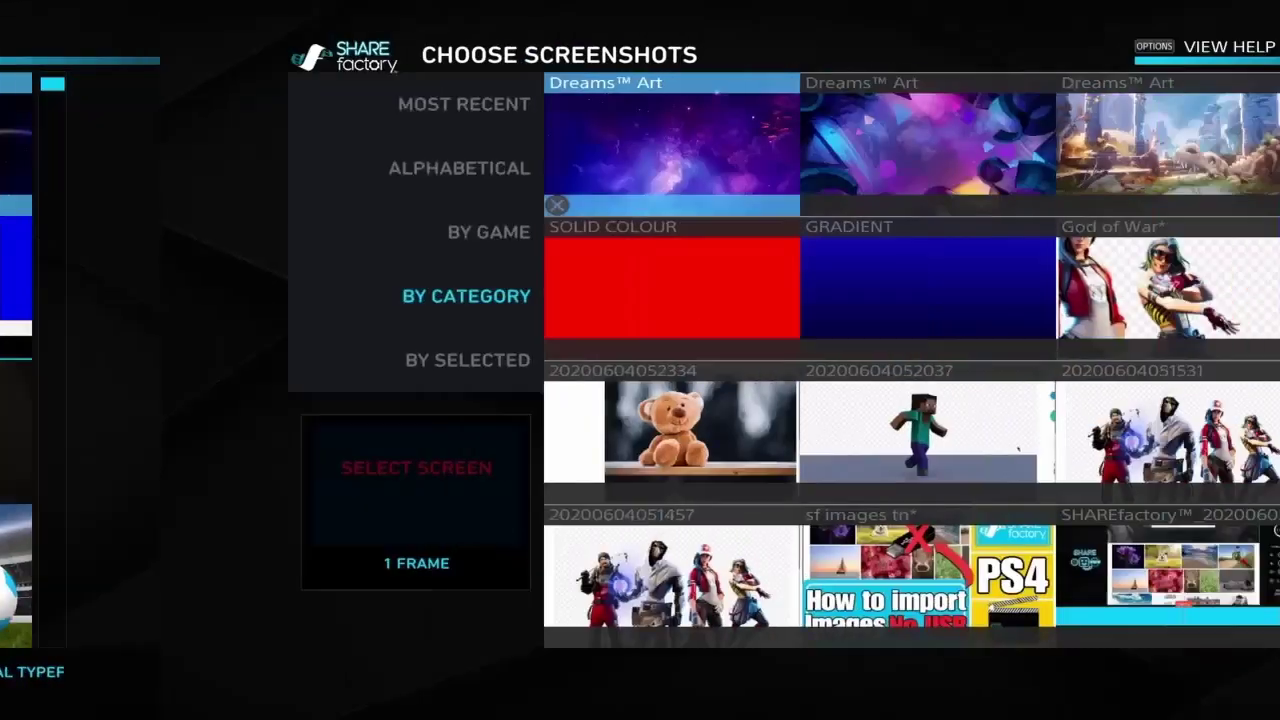
pyautogui.press('Down')
pyautogui.press('Down')
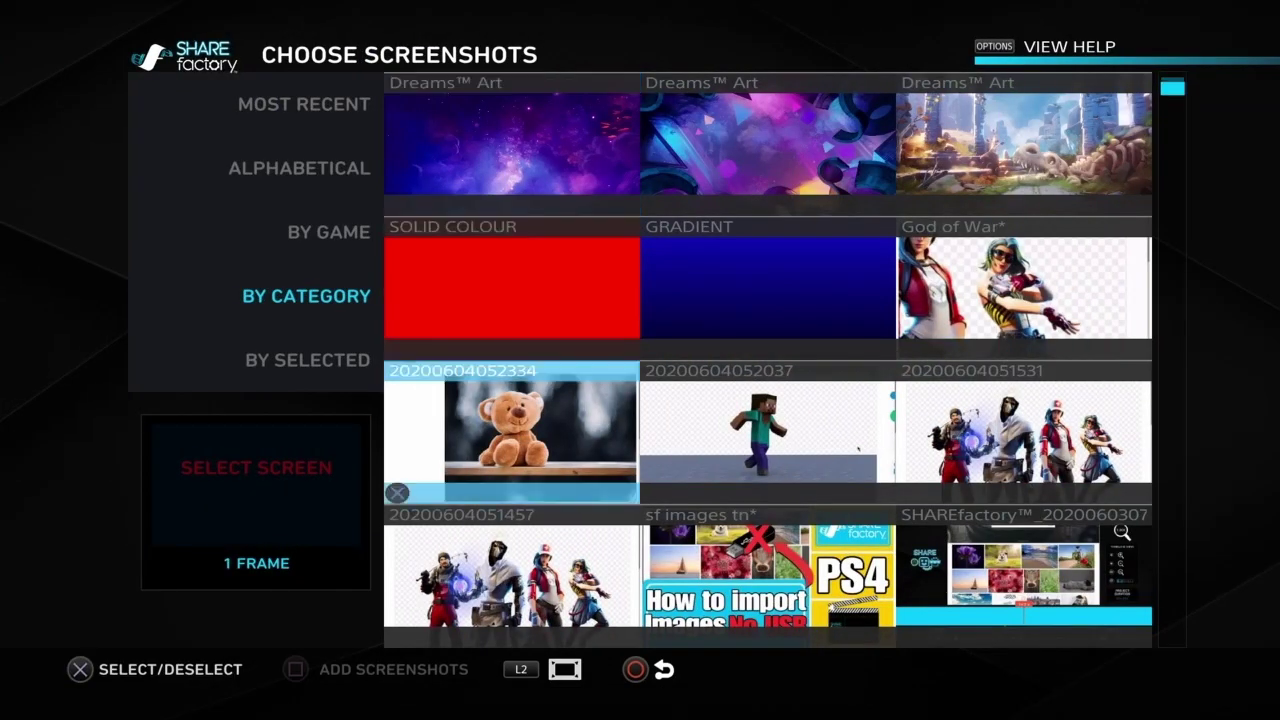
pyautogui.press('Return')
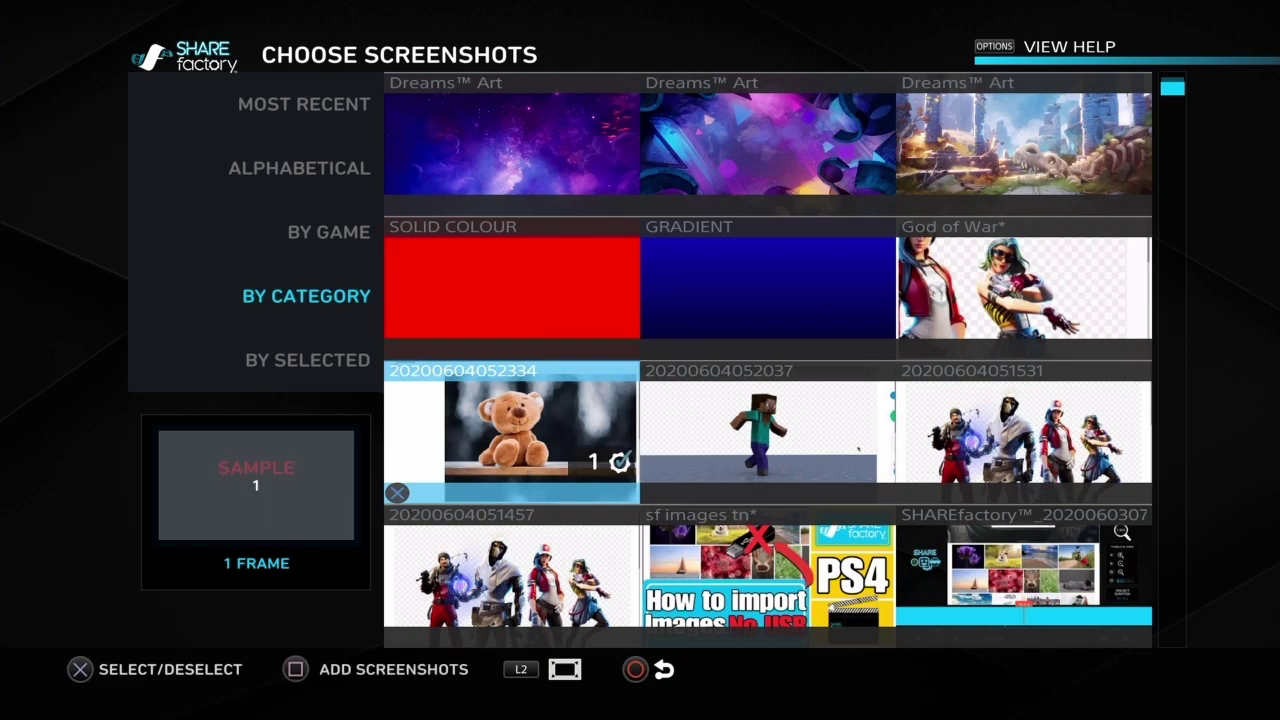
pyautogui.press('s')
pyautogui.press('Return')
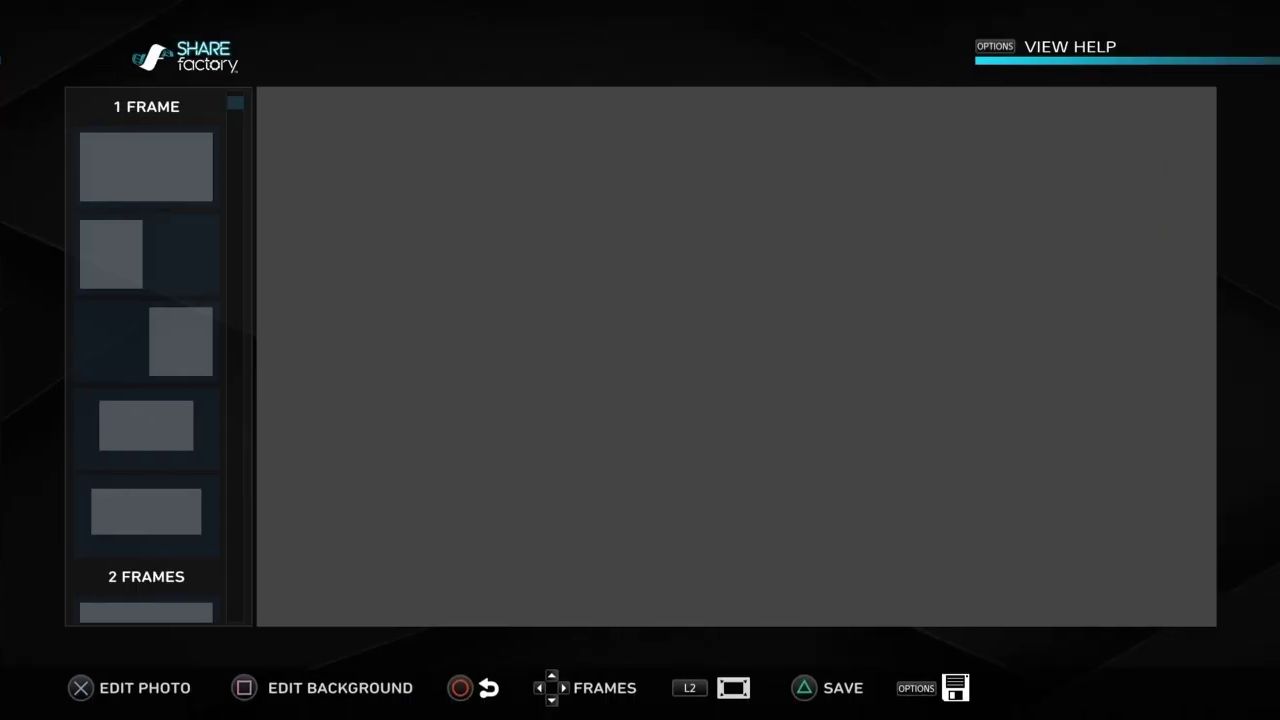
# Keep JPEG as the export format in Export Settings.
pyautogui.press('F2')
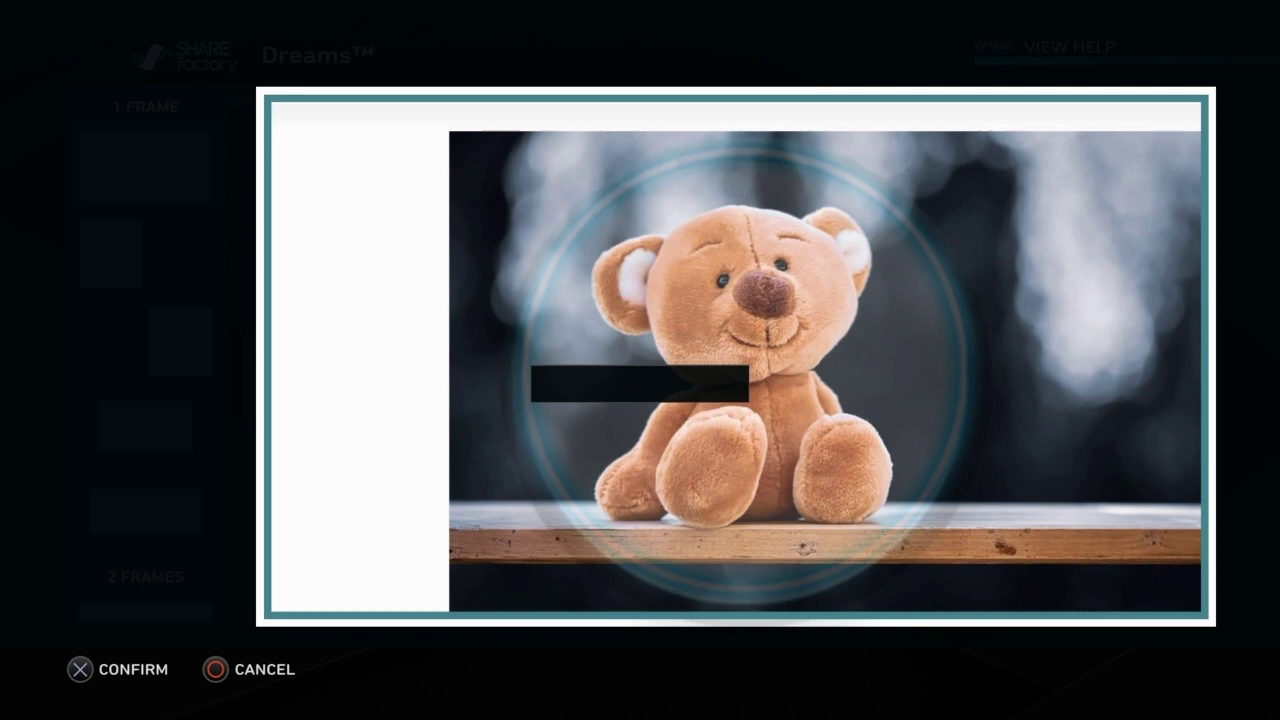
pyautogui.press('Return')
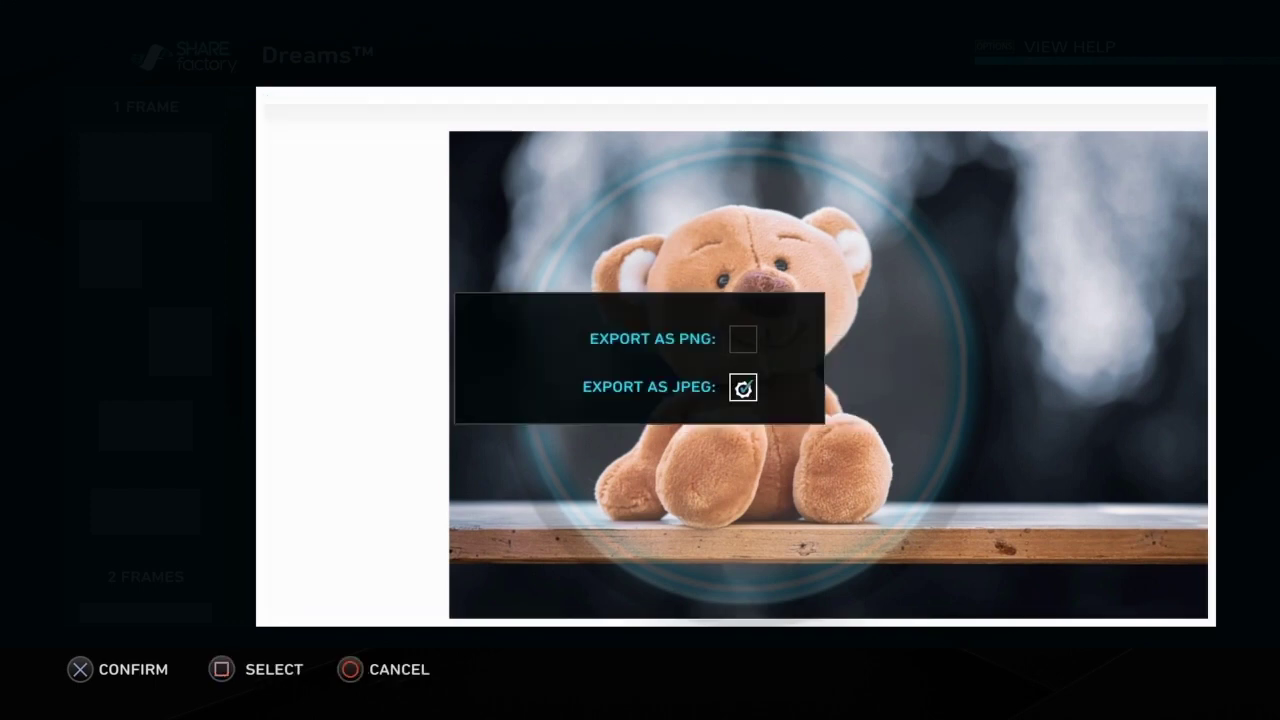
pyautogui.press('Escape')
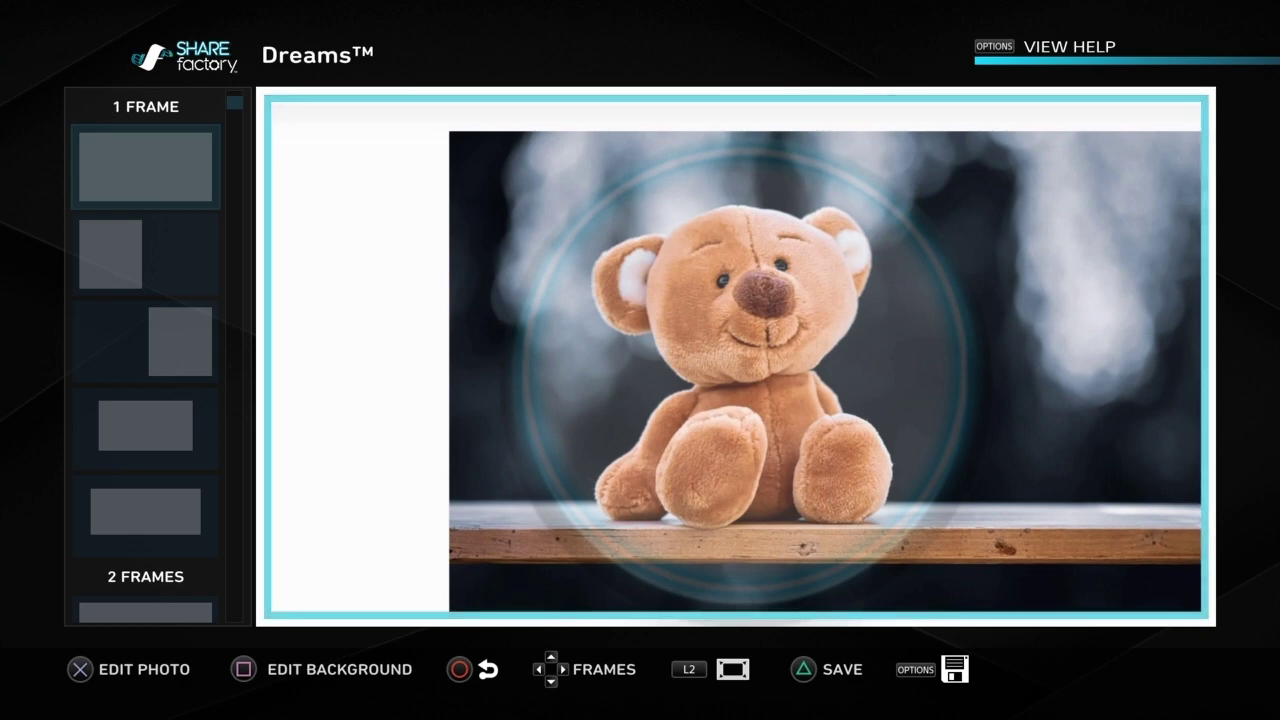
# Export the teddy-bear photo to the gallery and dismiss the saved notice.
pyautogui.press('Menu')
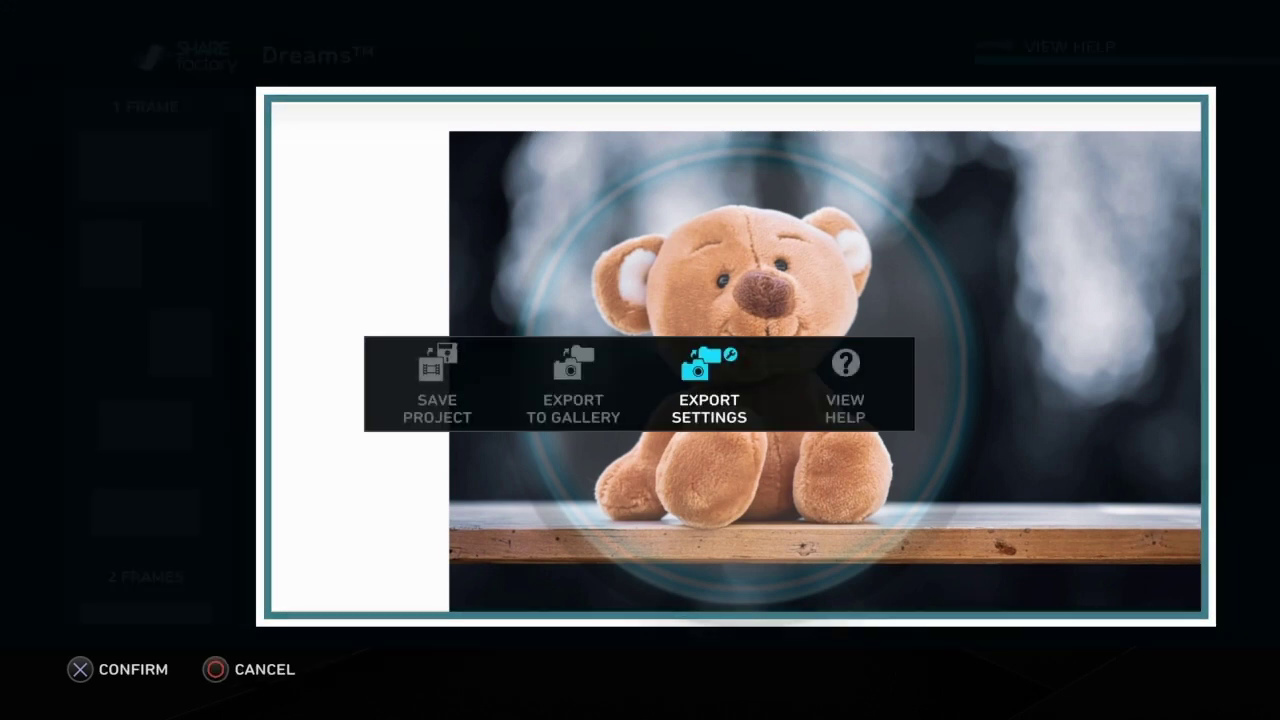
pyautogui.press('Left')
pyautogui.press('Return')
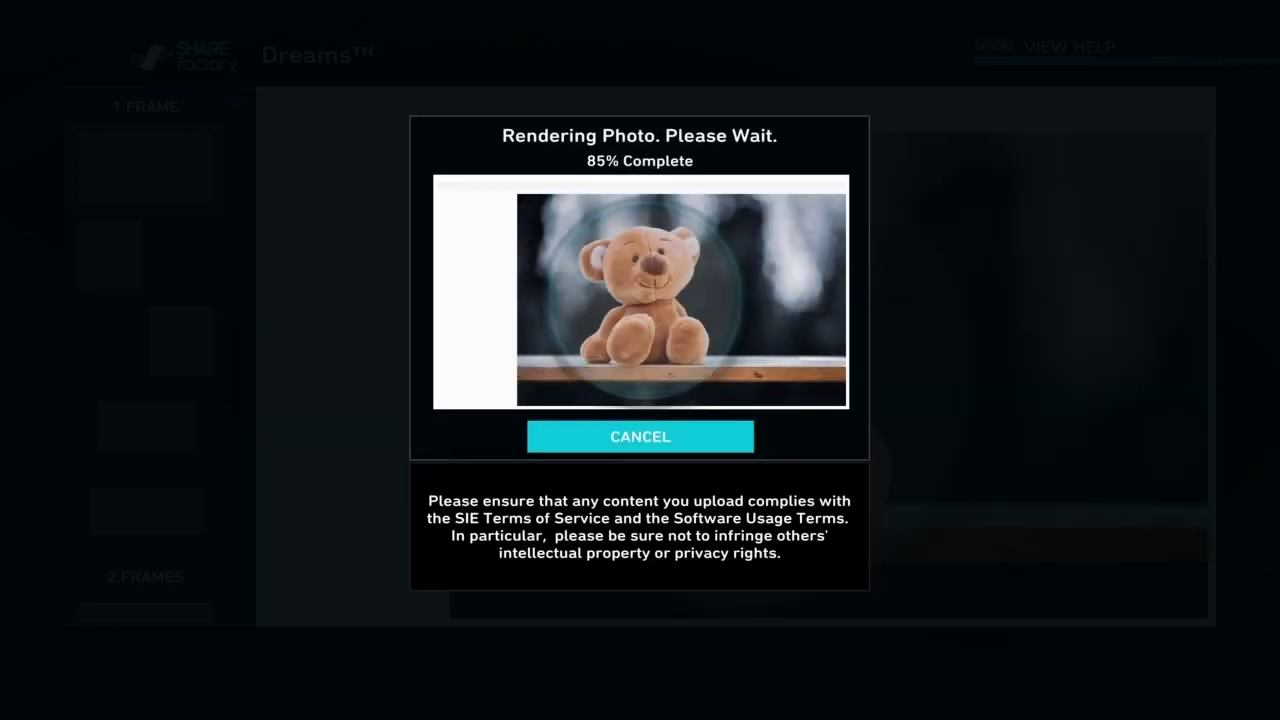
pyautogui.press('Return')
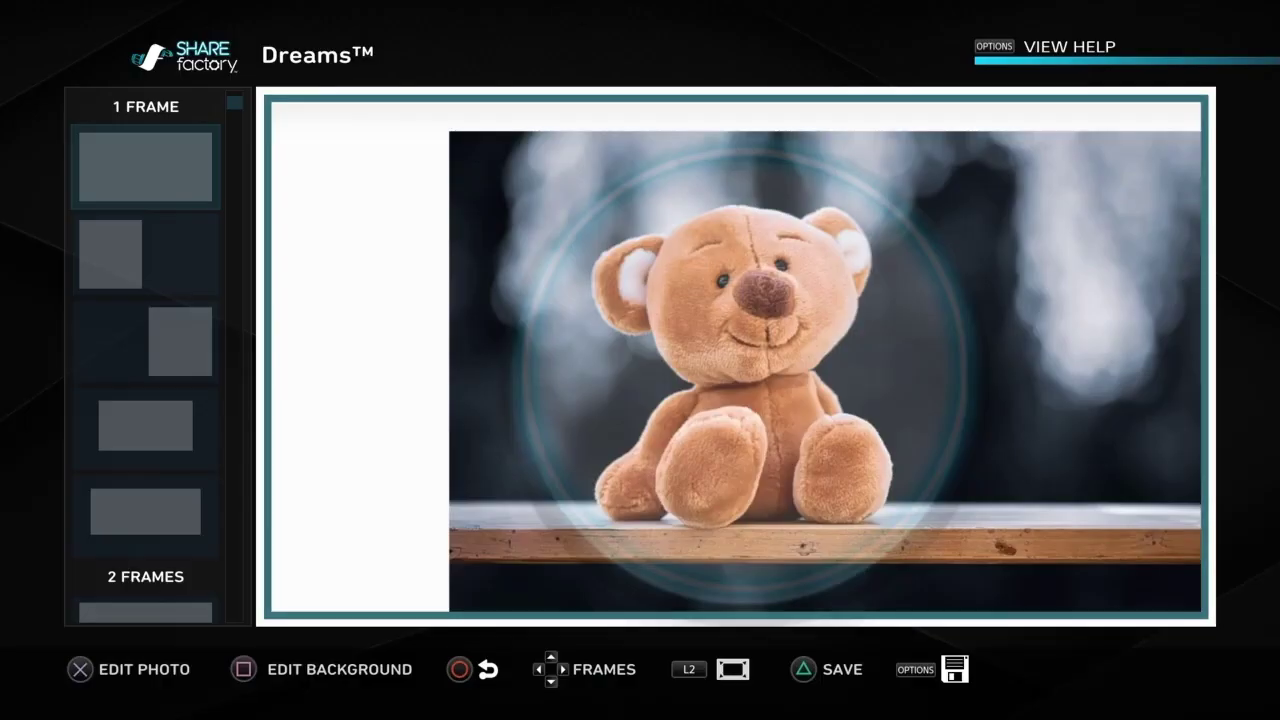
# Save the teddy-bear project and exit to the Photos main menu.
pyautogui.press('Escape')
pyautogui.press('Down')
pyautogui.press('Return')
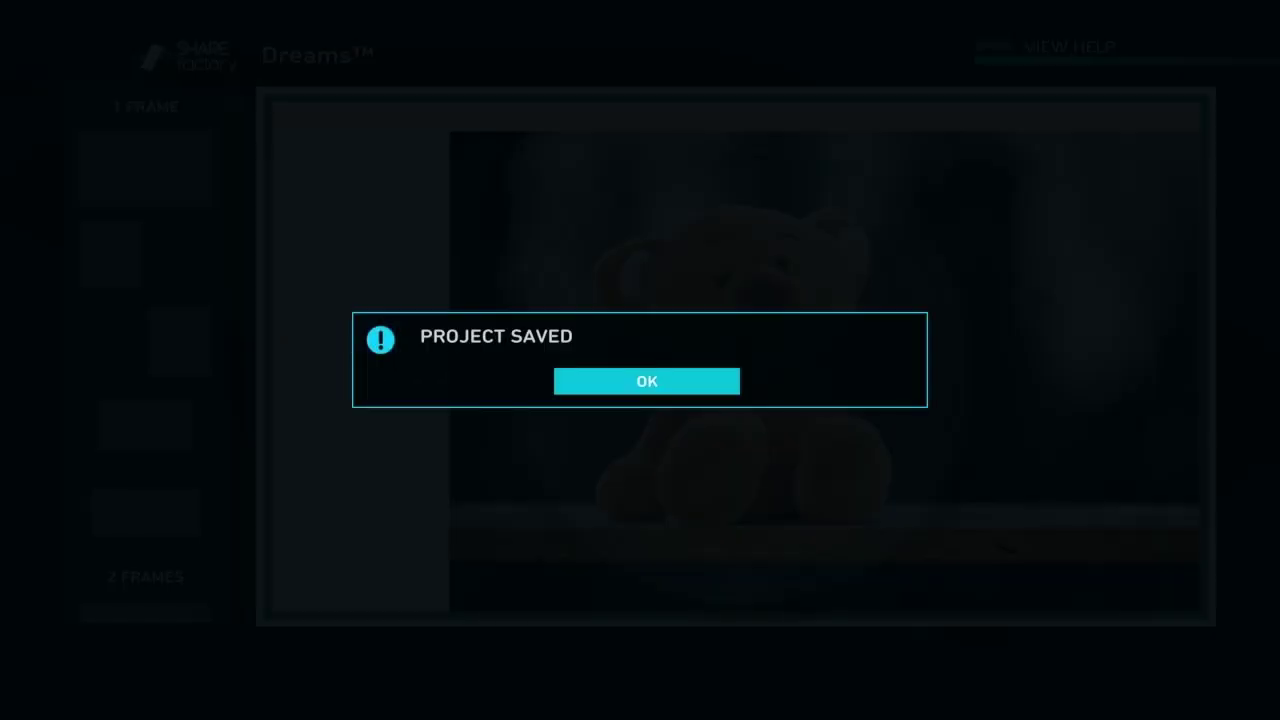
pyautogui.press('Return')
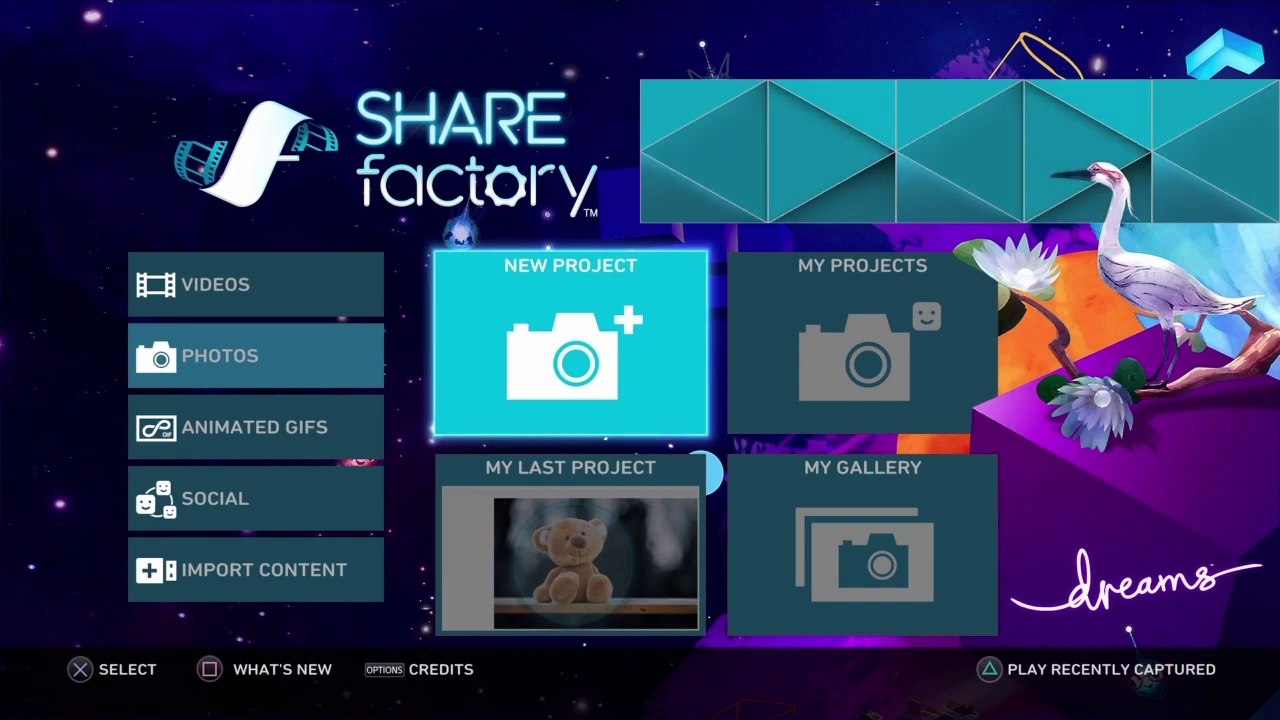
# Open My Gallery from the Photos section in SHAREfactory.
pyautogui.press('Left')
pyautogui.press('Right')
pyautogui.press('Right')
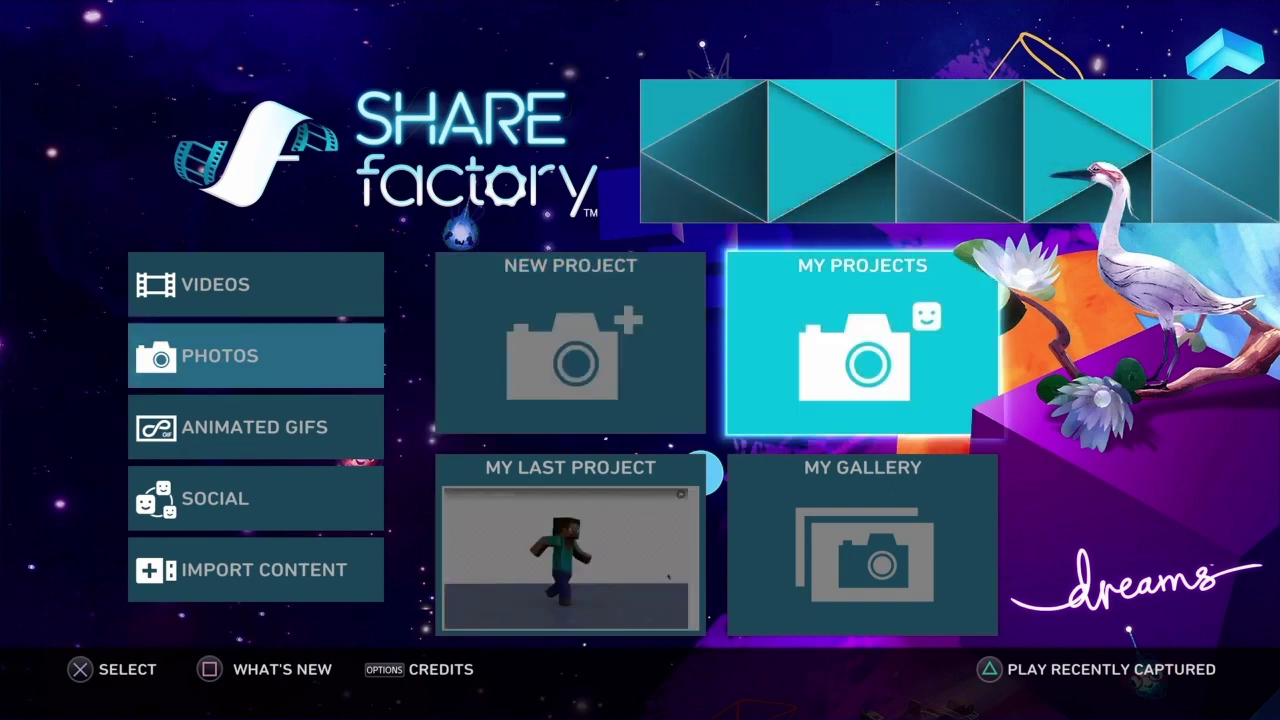
pyautogui.press('Down')
pyautogui.press('Return')
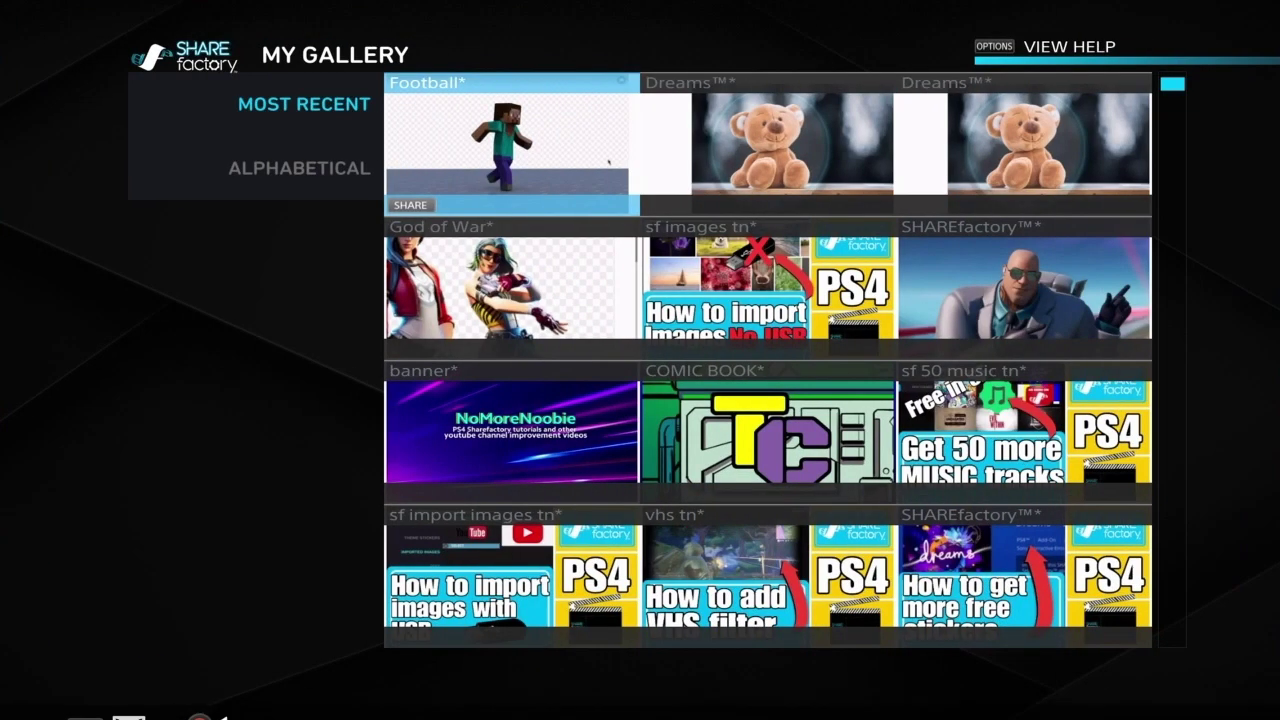
# Browse the exported gallery photos, including the teddy bear, God of War and COMIC BOOK photos.
pyautogui.press('Right')
pyautogui.press('Right')
pyautogui.press('Left')
pyautogui.press('Left')
pyautogui.press('Down')
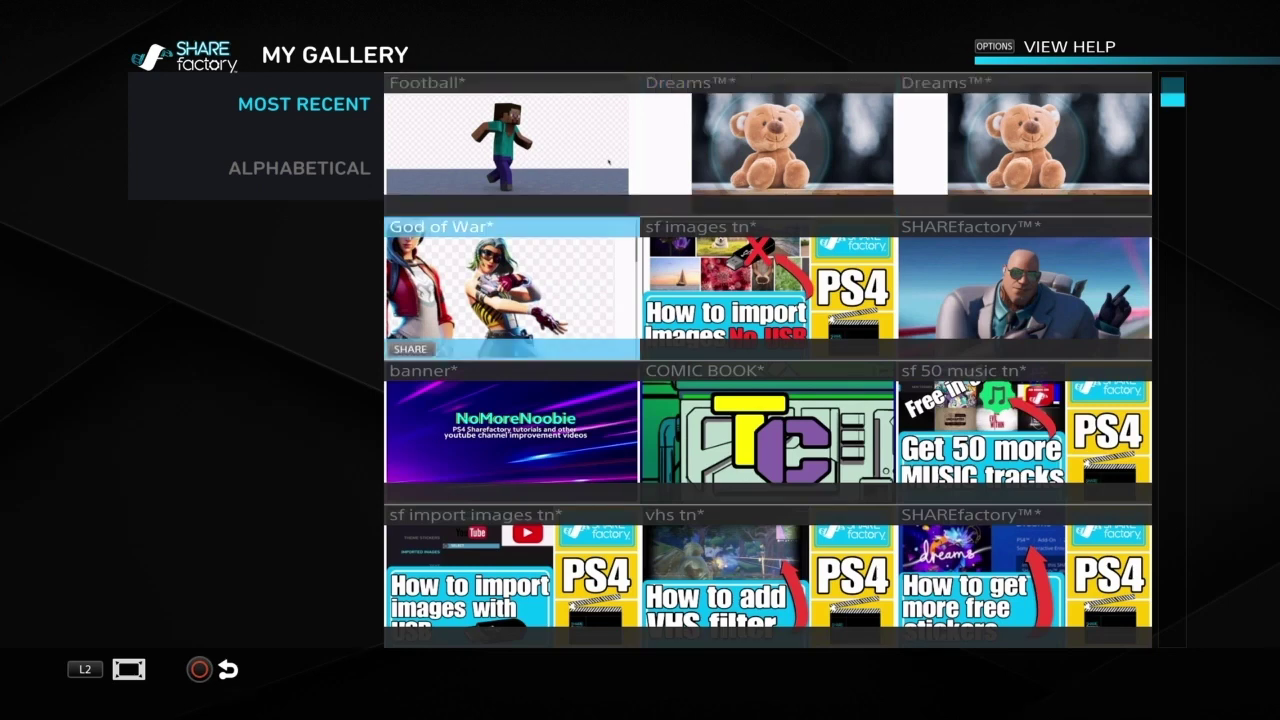
pyautogui.press('Right')
pyautogui.press('Right')
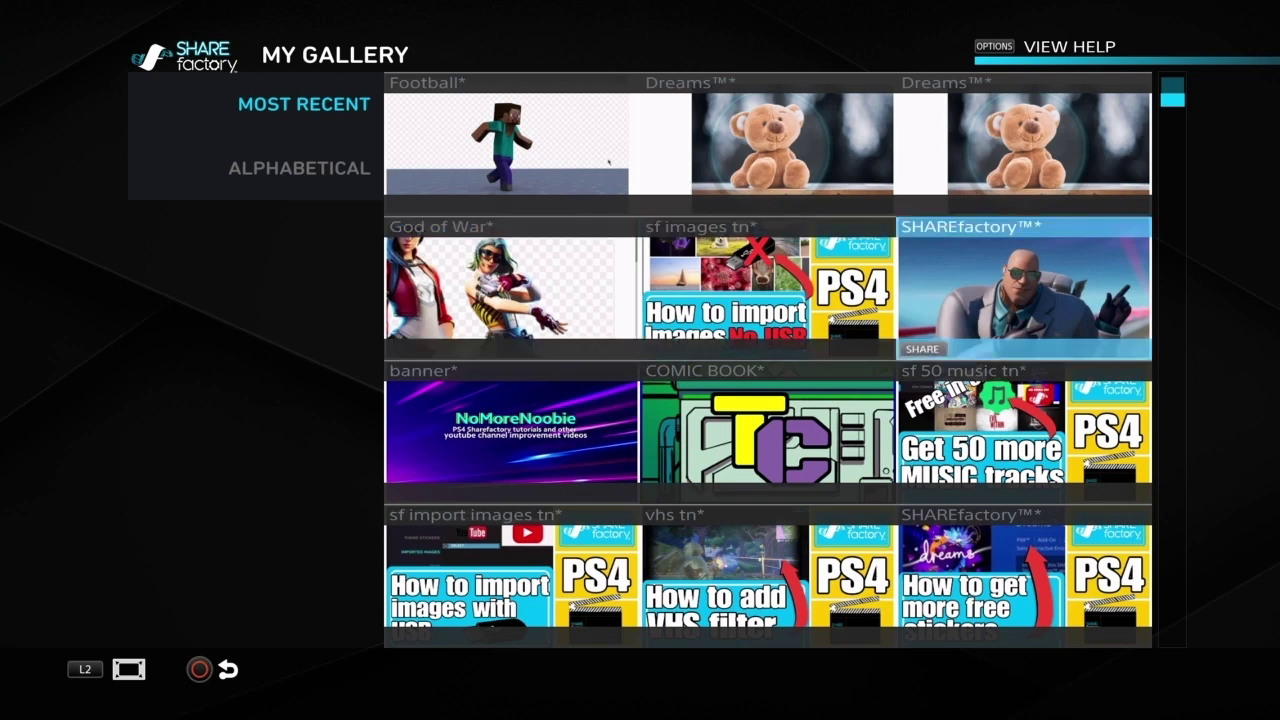
pyautogui.press('Left')
pyautogui.press('Left')
pyautogui.press('Right')
pyautogui.press('Down')
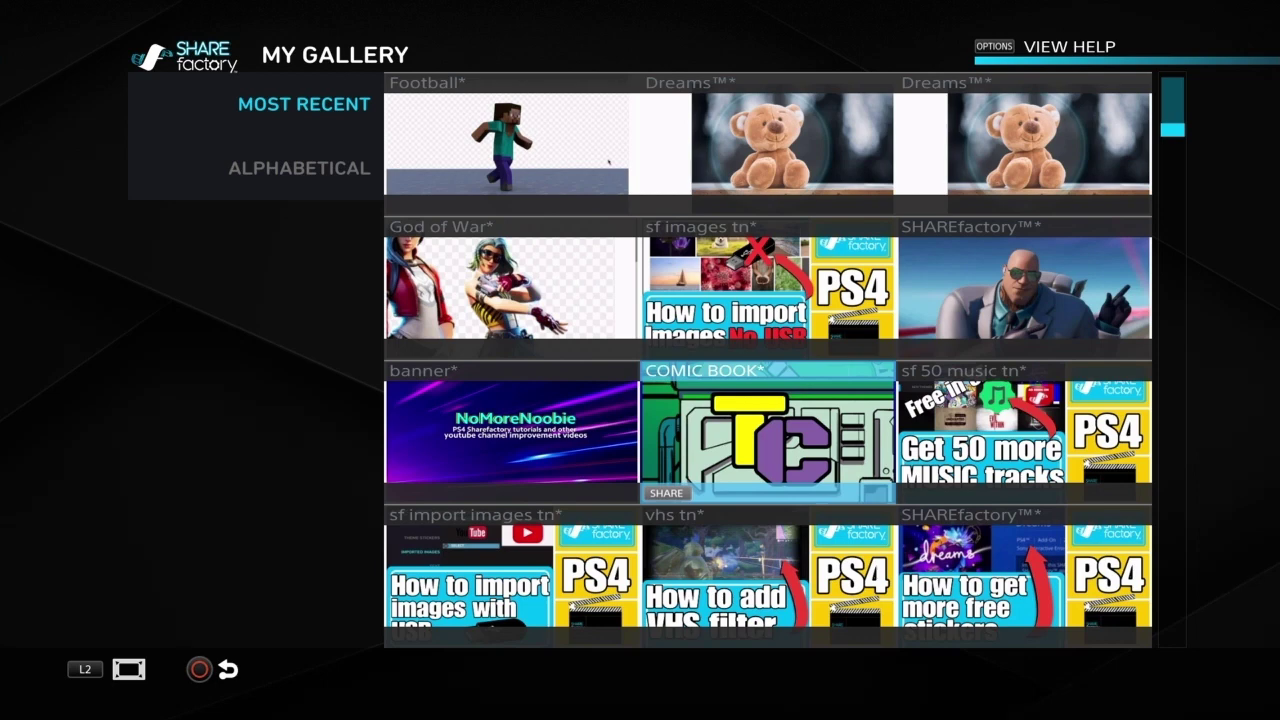
pyautogui.press('Left')
pyautogui.press('Up')
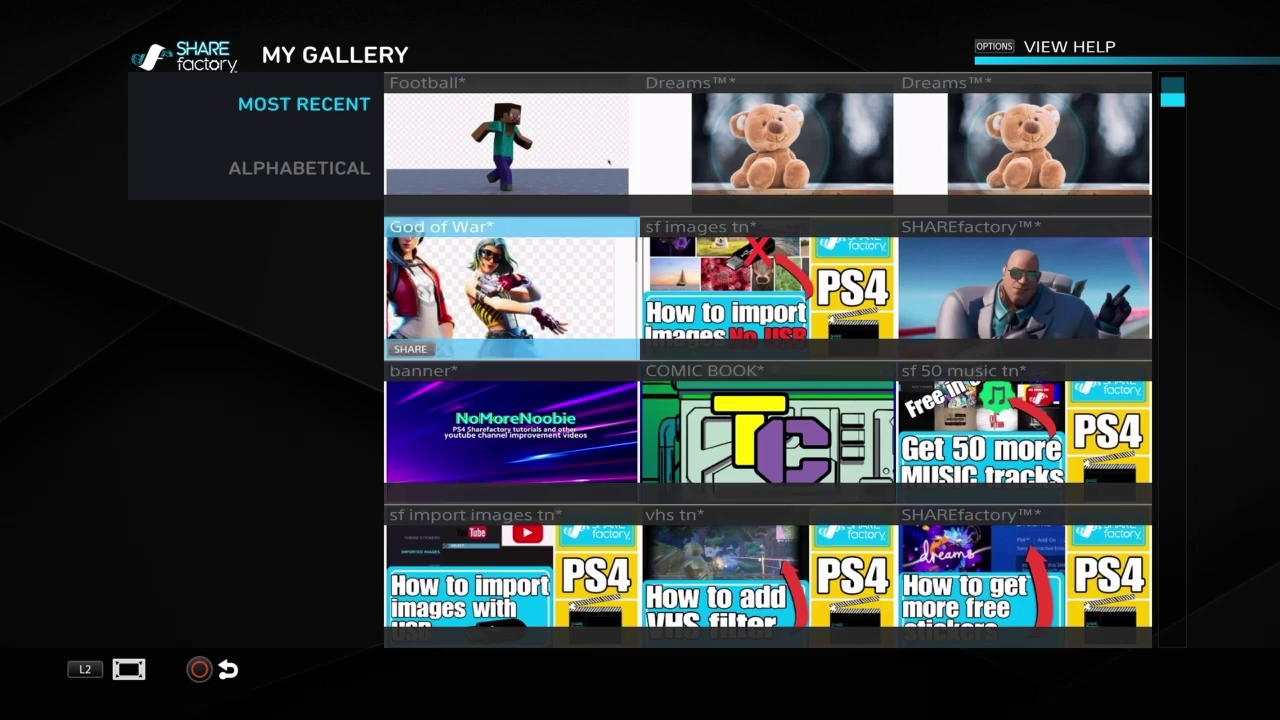
# Close the gallery and leave SHAREfactory for the PS4 home screen, toward Capture Gallery.
pyautogui.press('Escape')
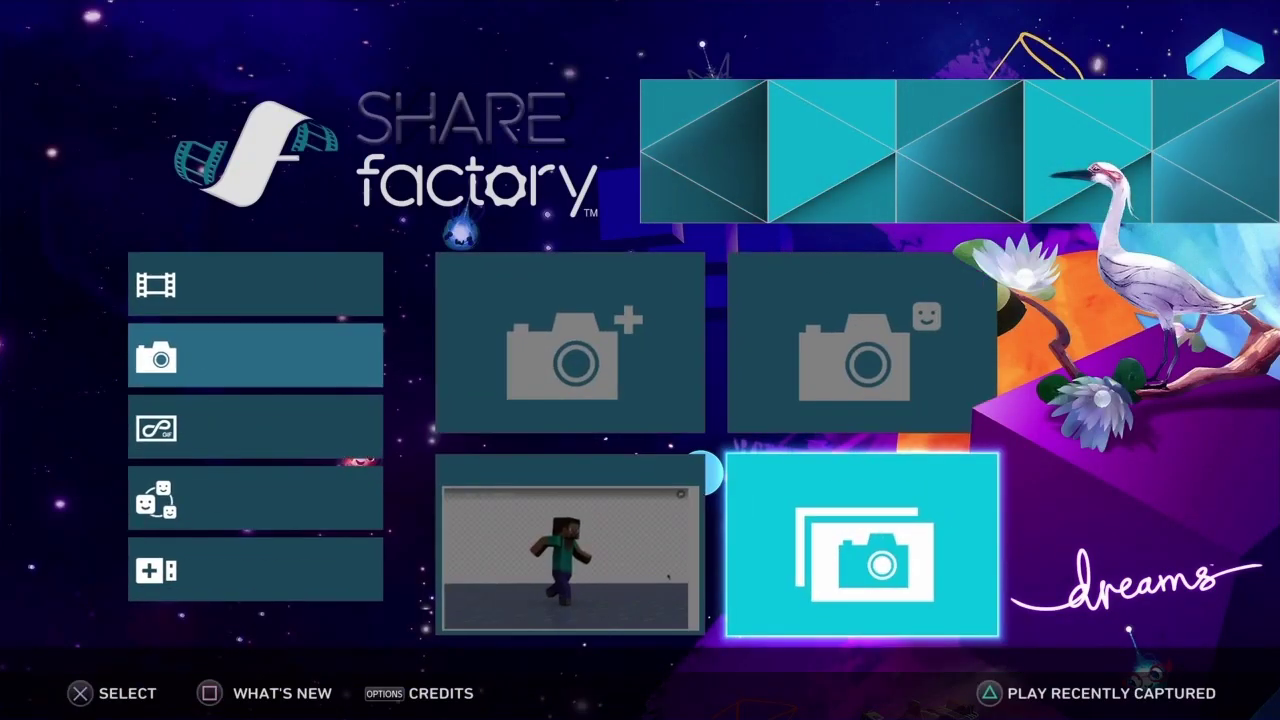
pyautogui.press('Left')
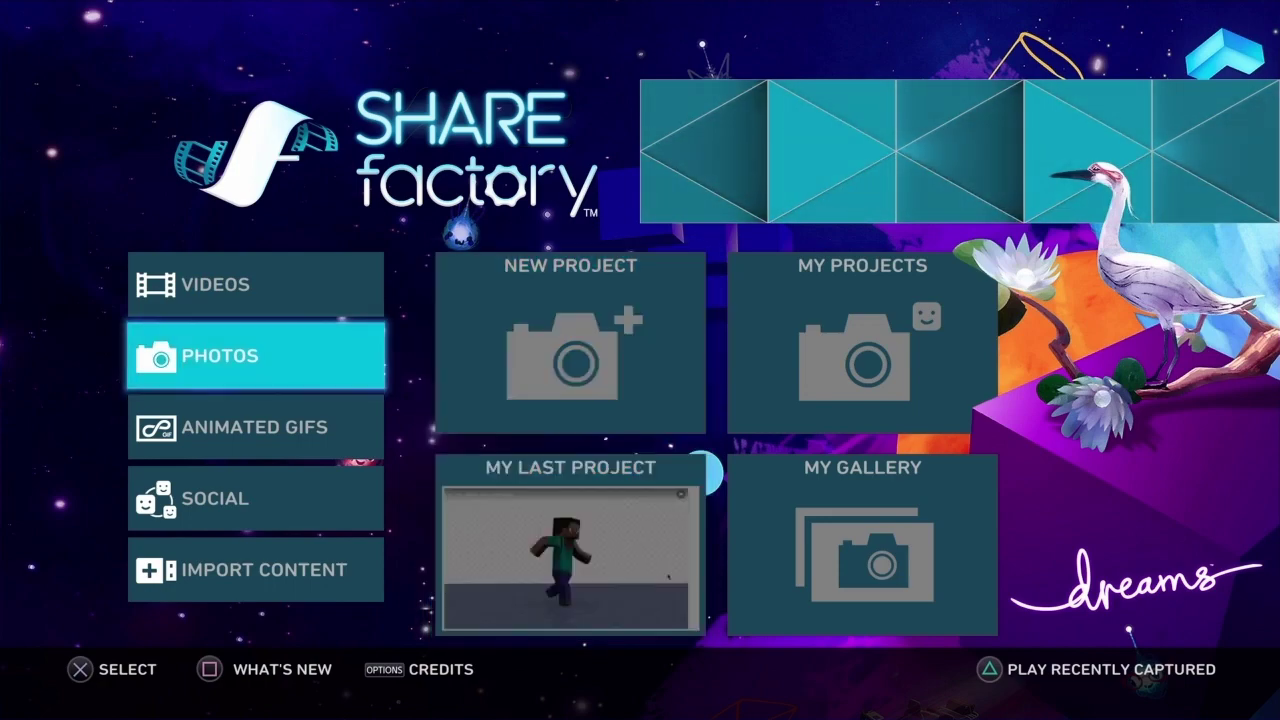
pyautogui.press('Right')
pyautogui.press('Right')
pyautogui.press('Down')
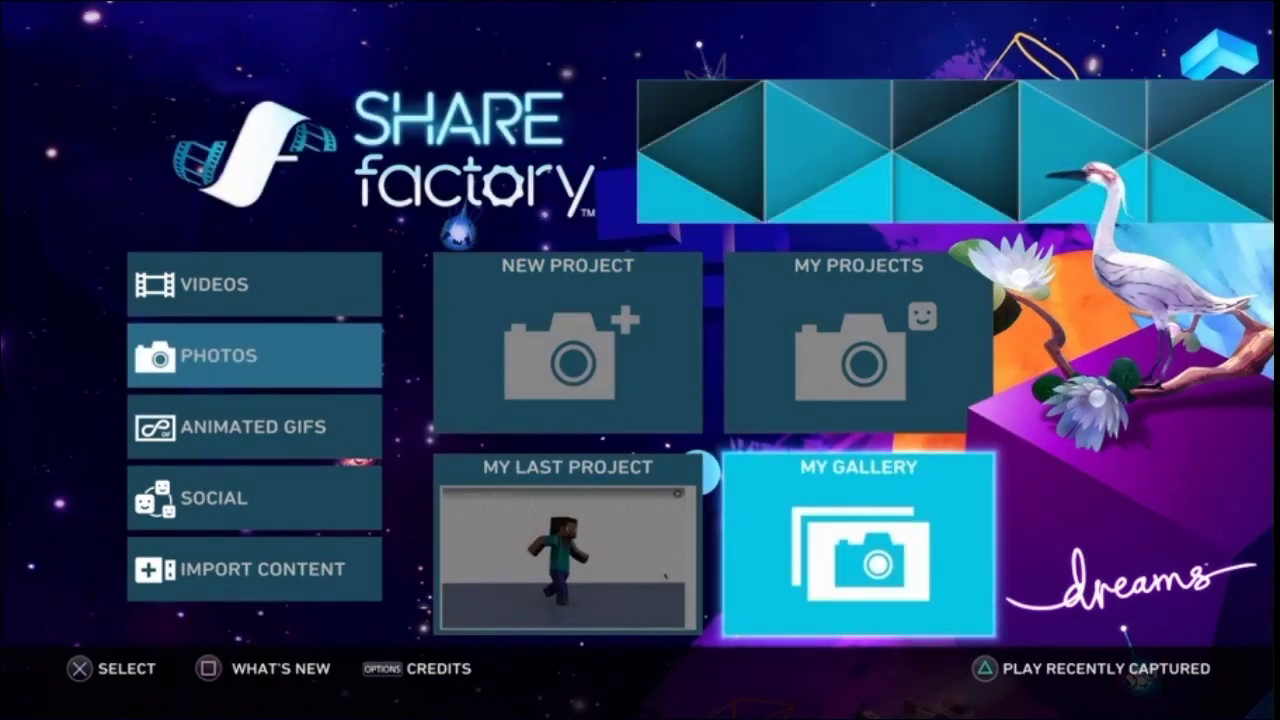
pyautogui.press('Right')
pyautogui.press('Right')
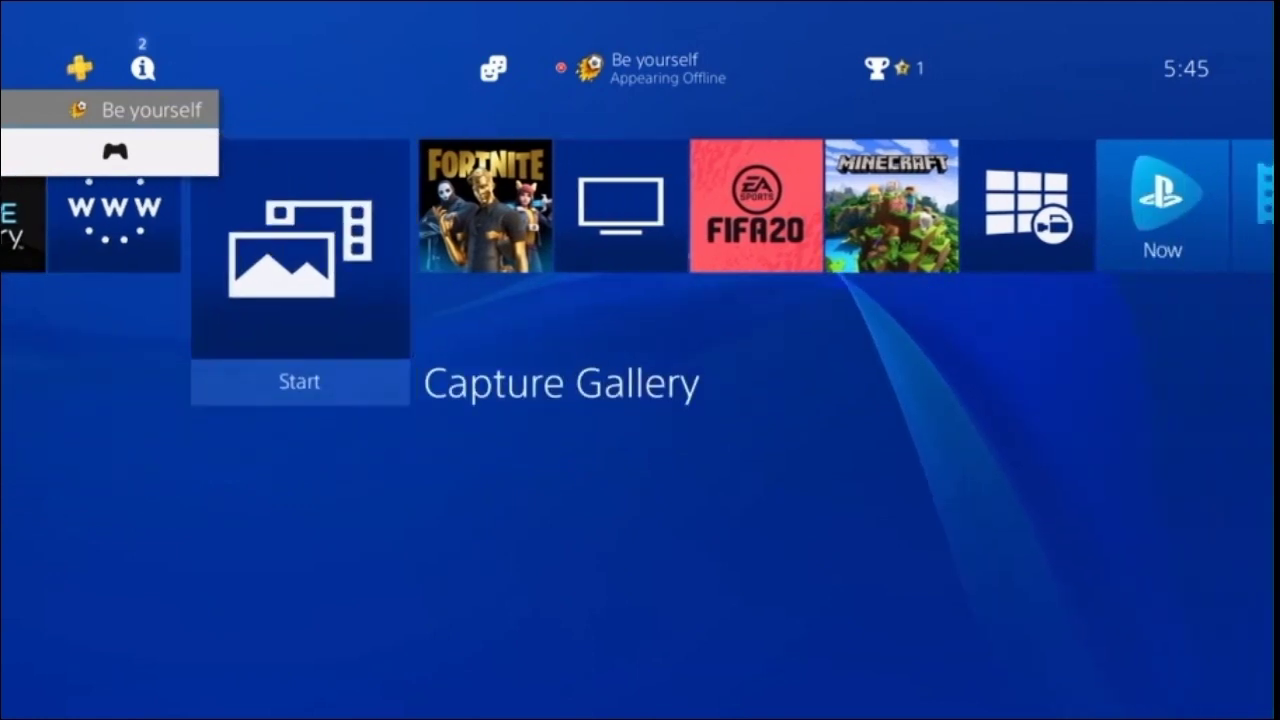
# In Capture Gallery's SHAREfactory folder, select the teddy photo and highlight Copy to USB Storage Device.
pyautogui.press('Return')
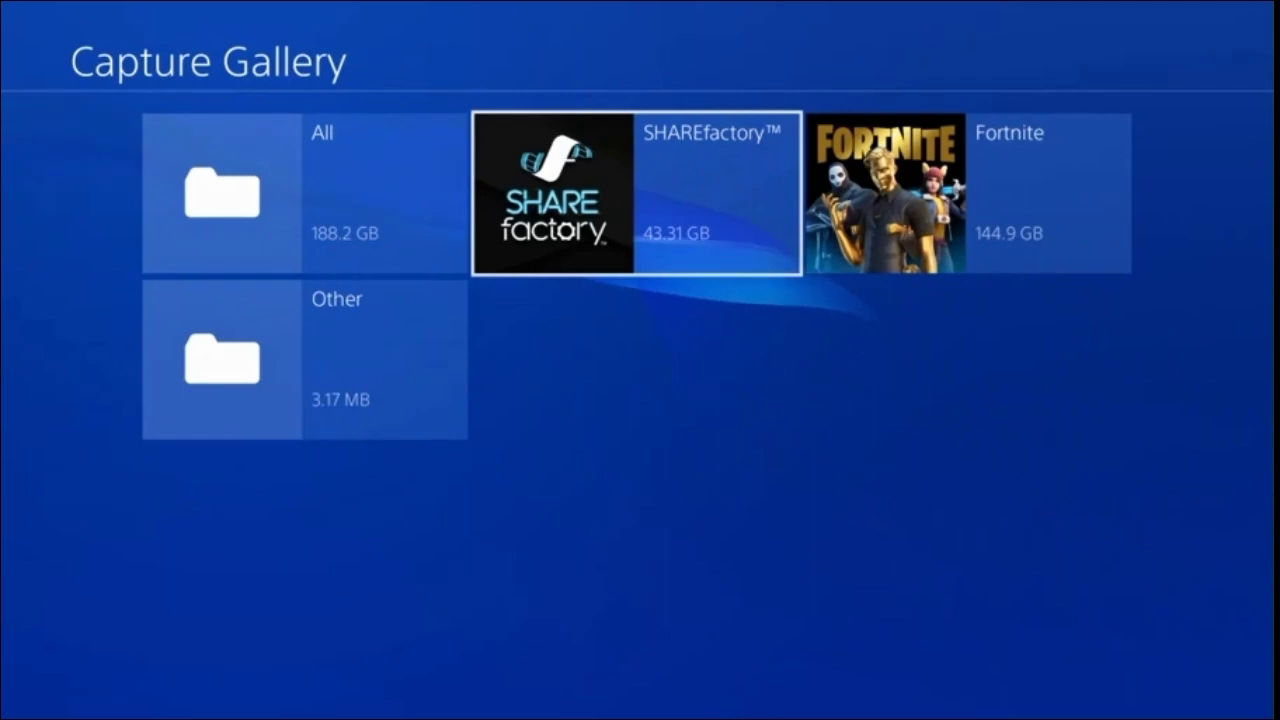
pyautogui.press('Return')
pyautogui.press('Right')
pyautogui.press('Right')
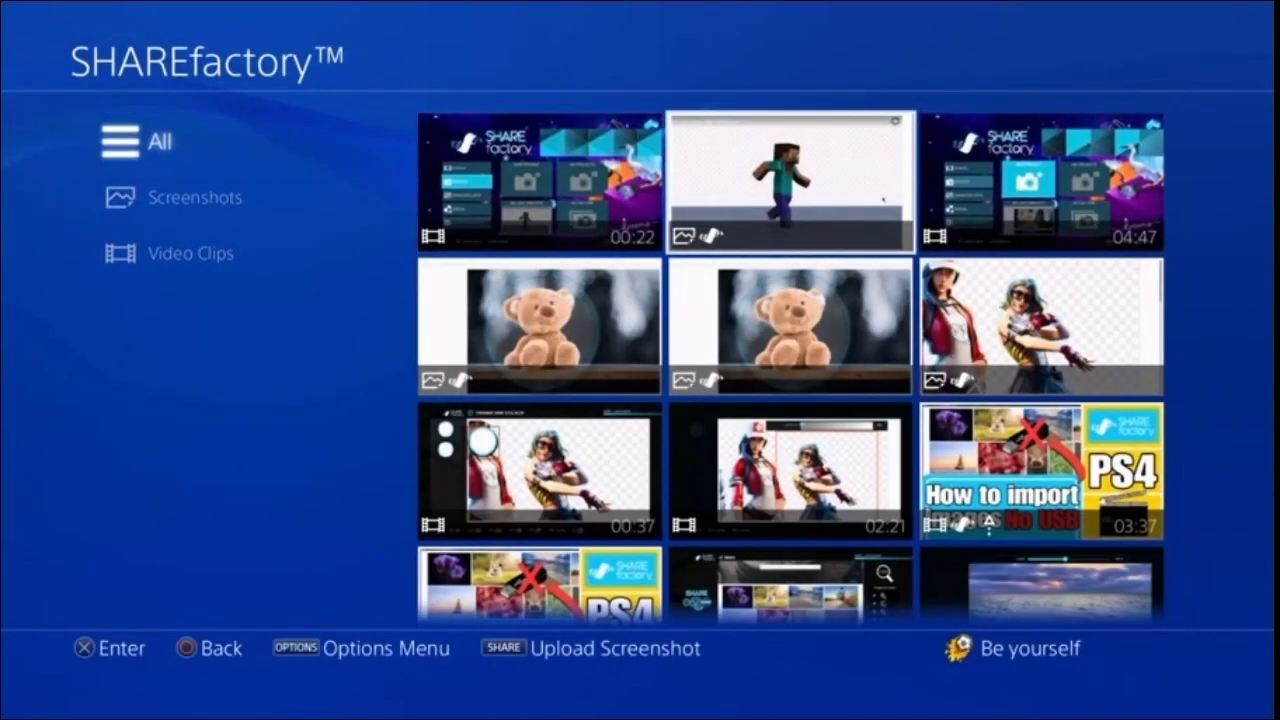
pyautogui.press('Menu')
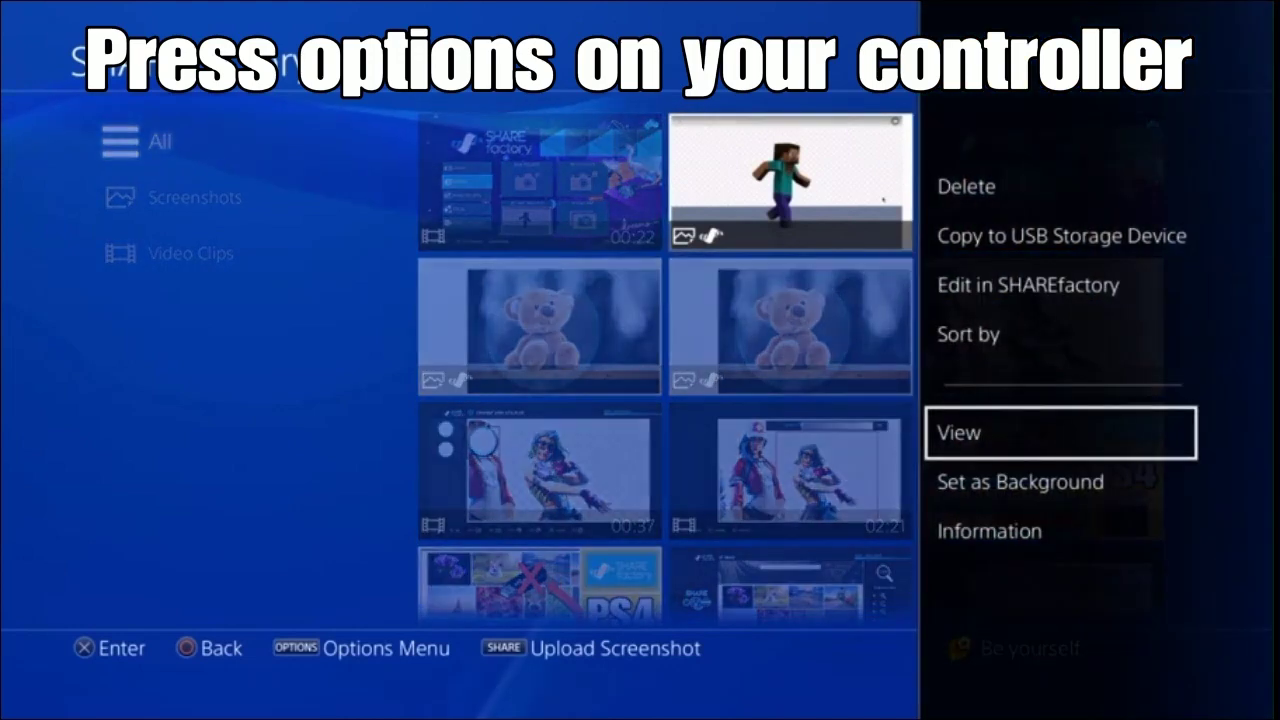
pyautogui.press('Up')
pyautogui.press('Up')
pyautogui.press('Up')
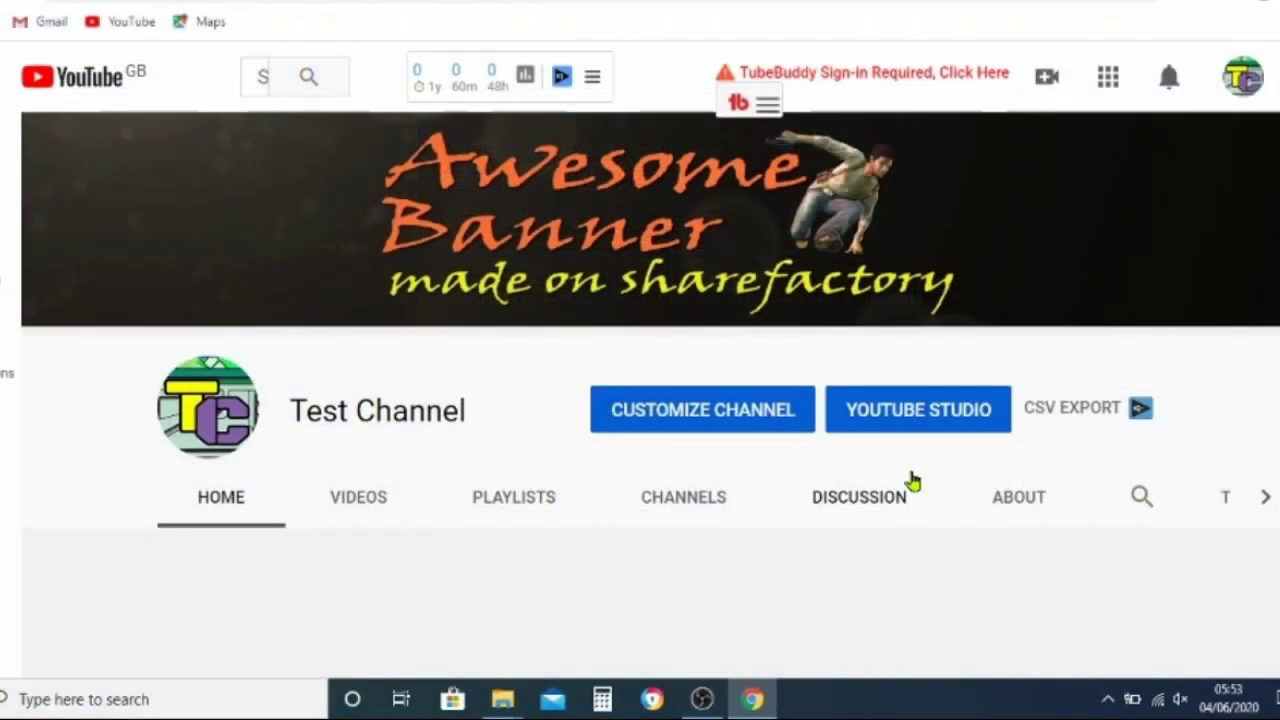
# From Your channel, edit the profile picture and continue to the Google About me photo chooser.
pyautogui.click(1243, 84)
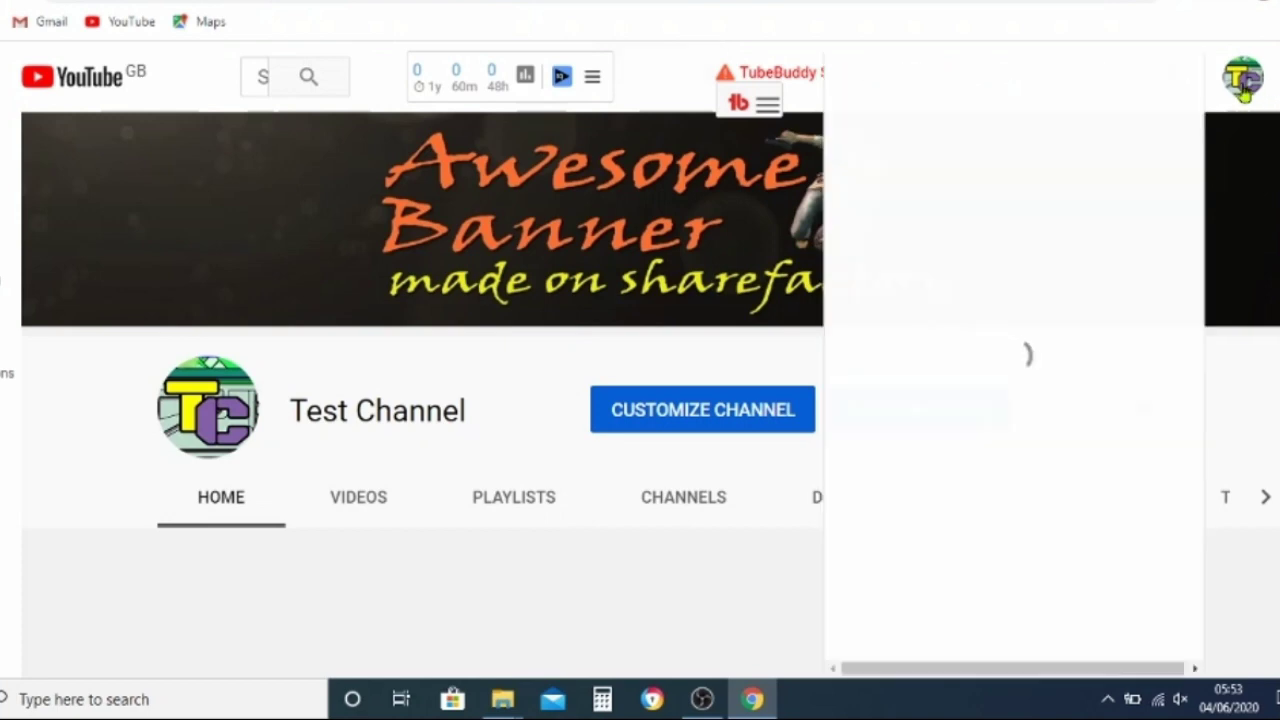
pyautogui.click(963, 193)
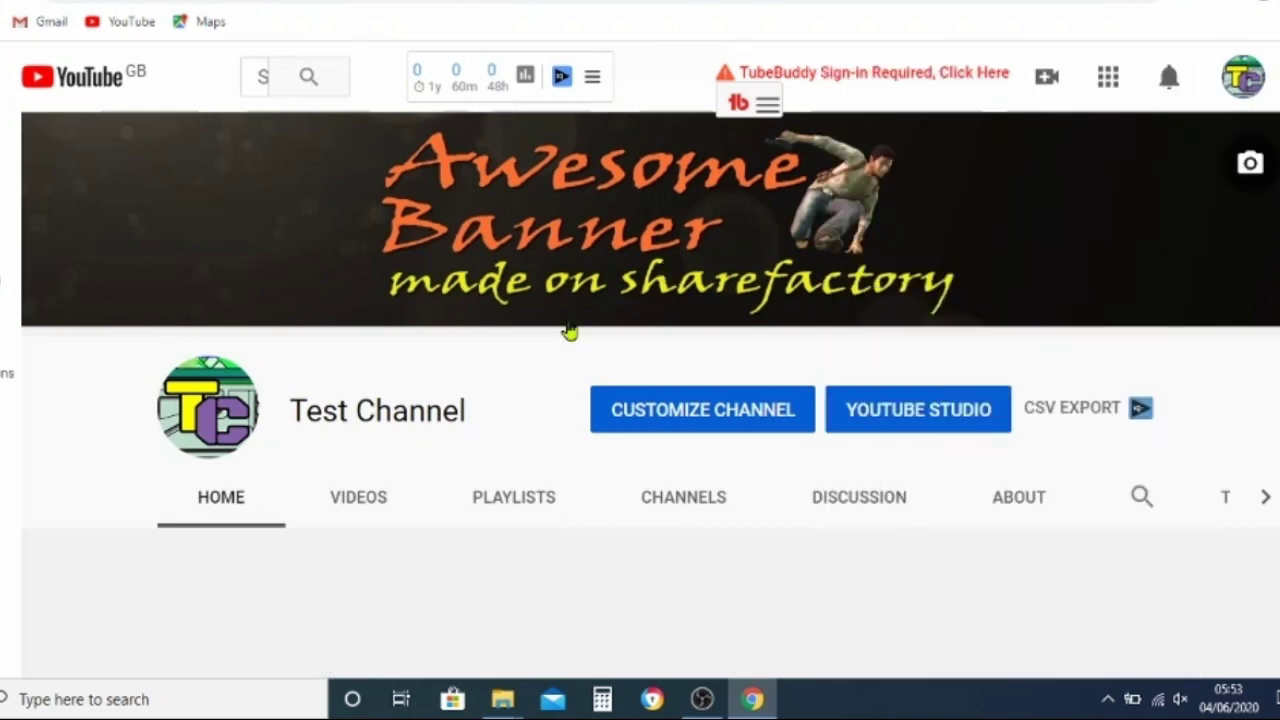
pyautogui.moveTo(220, 420)
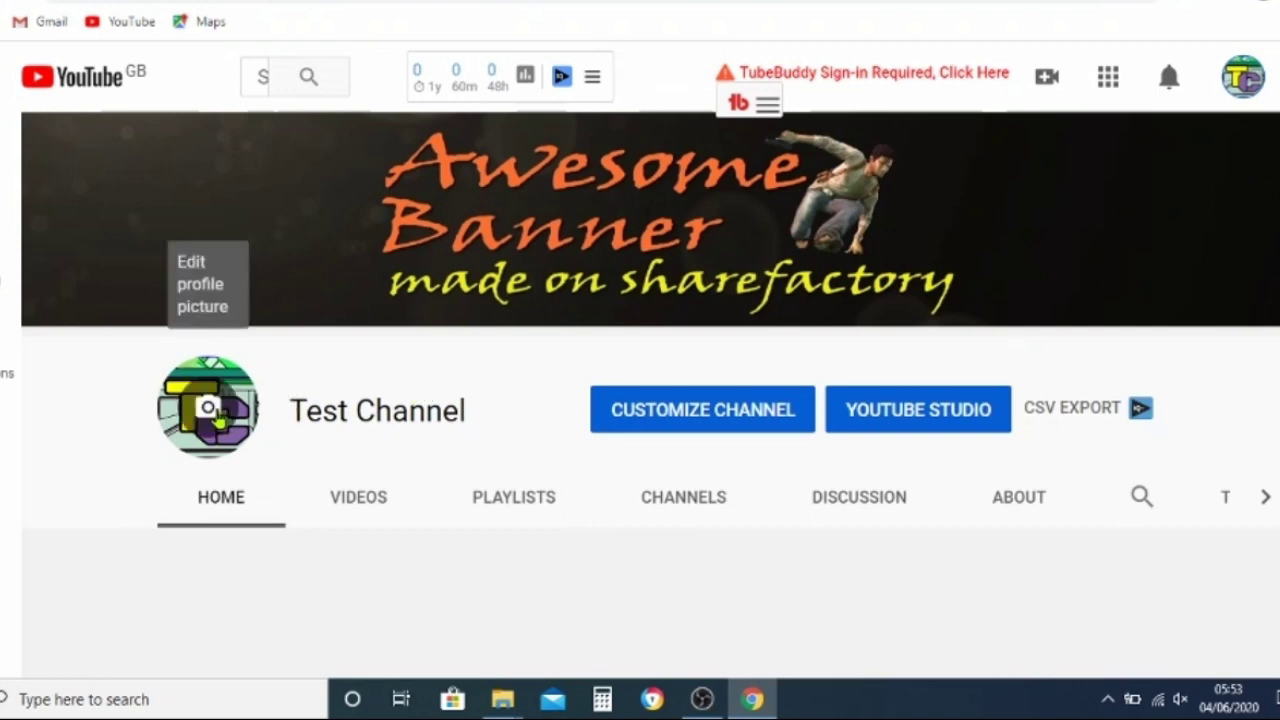
pyautogui.click(219, 420)
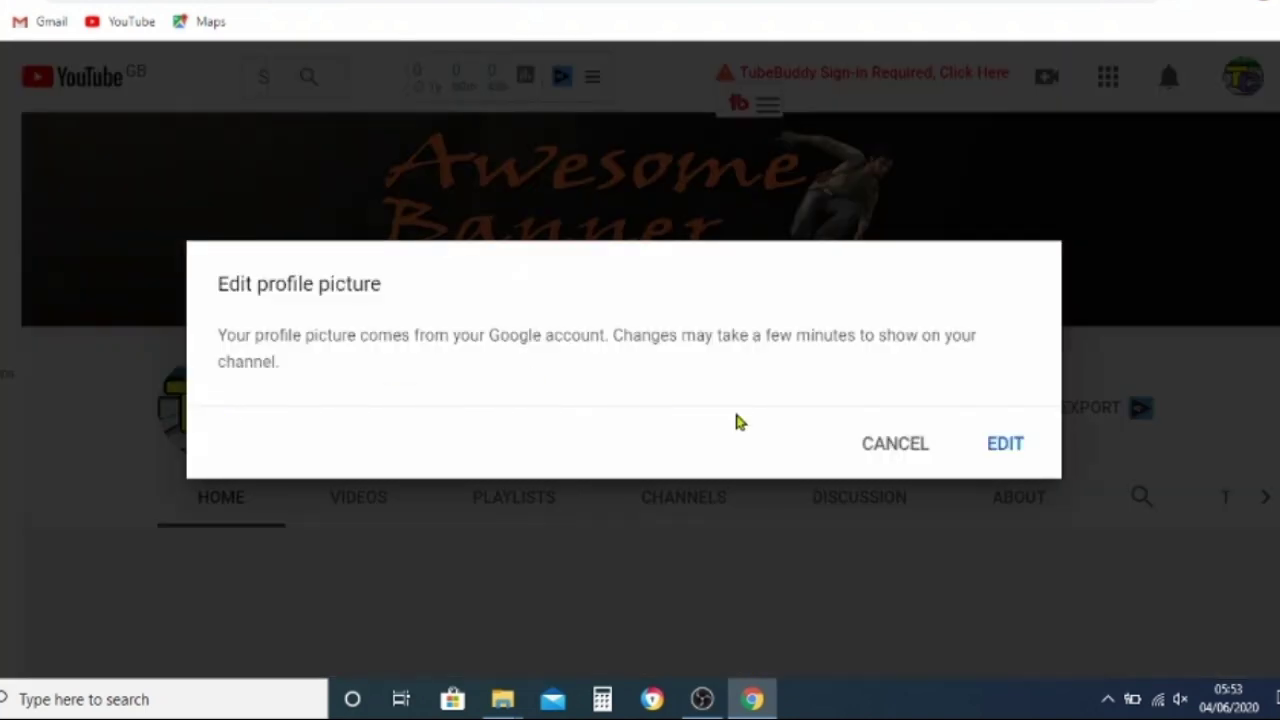
pyautogui.click(1005, 445)
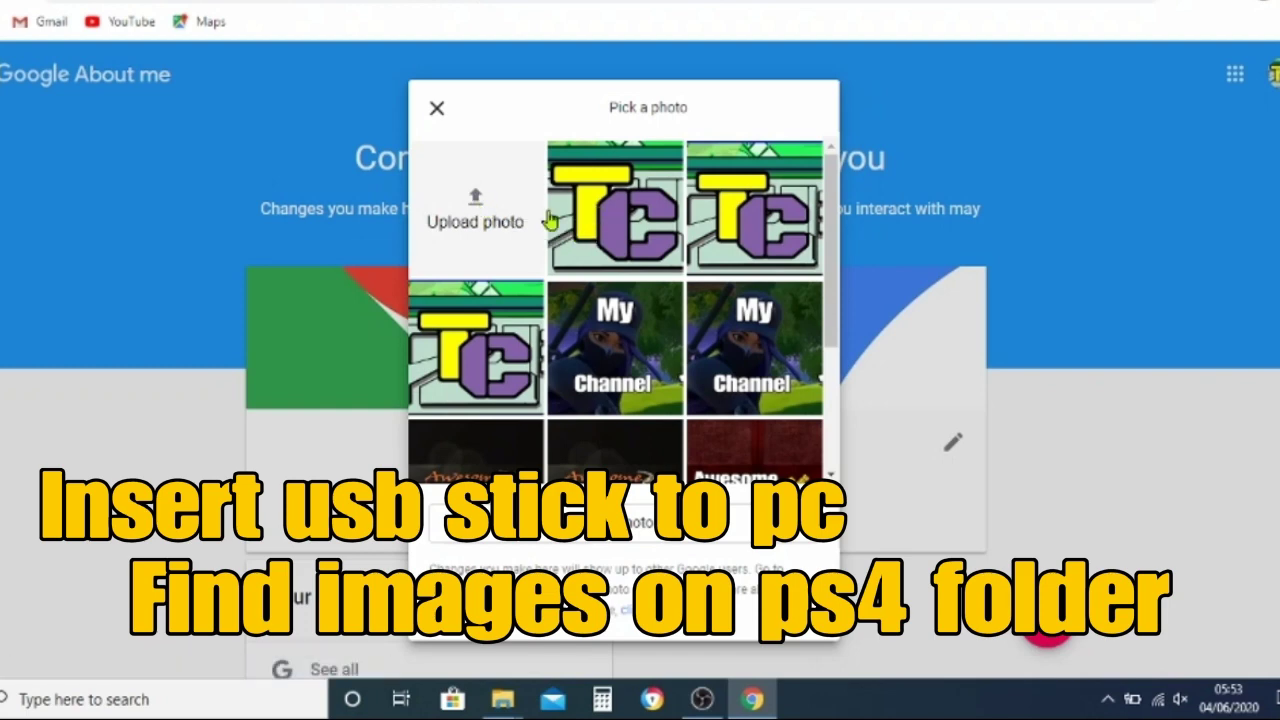
# Upload the Dreams™_ photo from USB Drive (E:) > PS4.
pyautogui.click(475, 203)
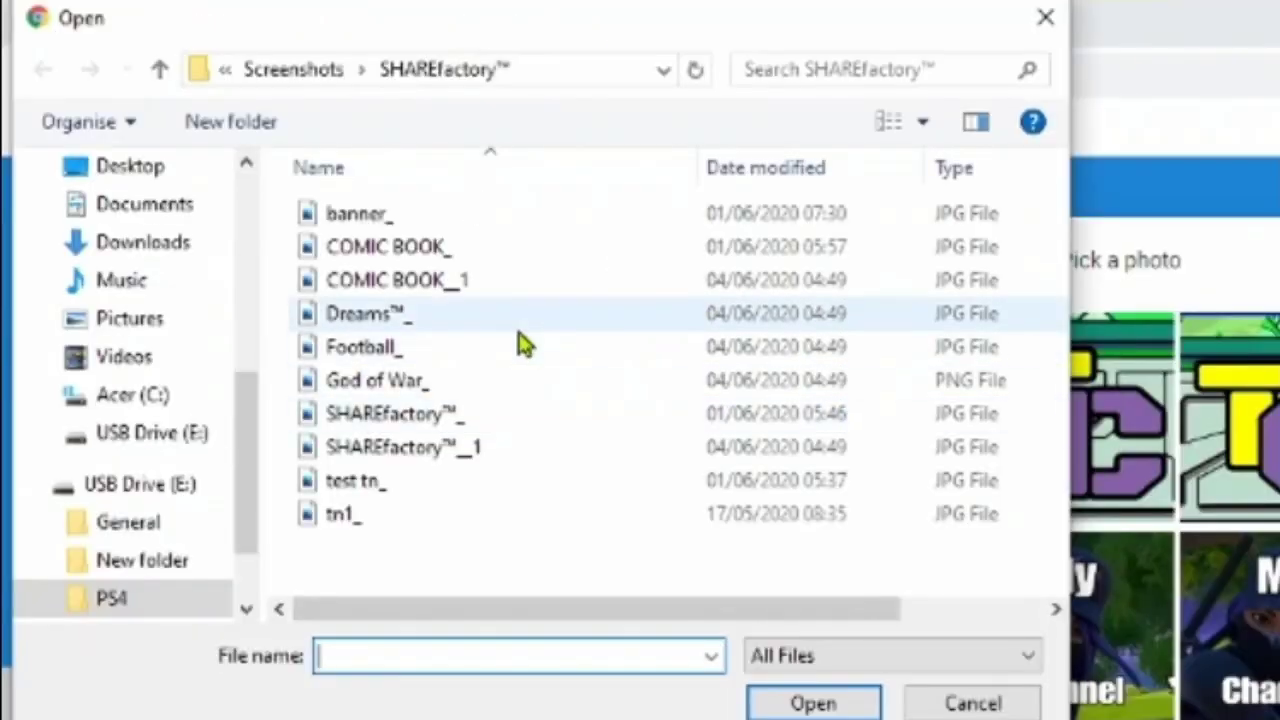
pyautogui.doubleClick(400, 326)
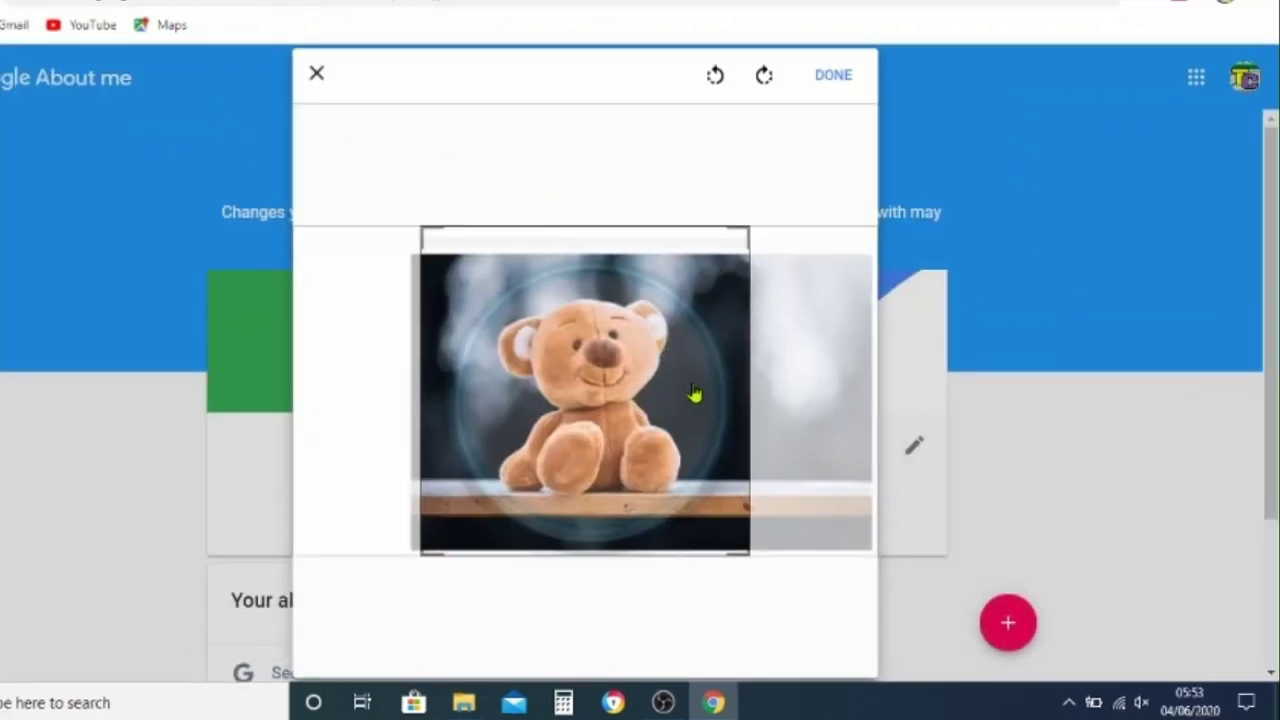
# Fit the crop box around the teddy bear, rotate right and back, and save it.
pyautogui.moveTo(692, 412); pyautogui.dragTo(700, 238)
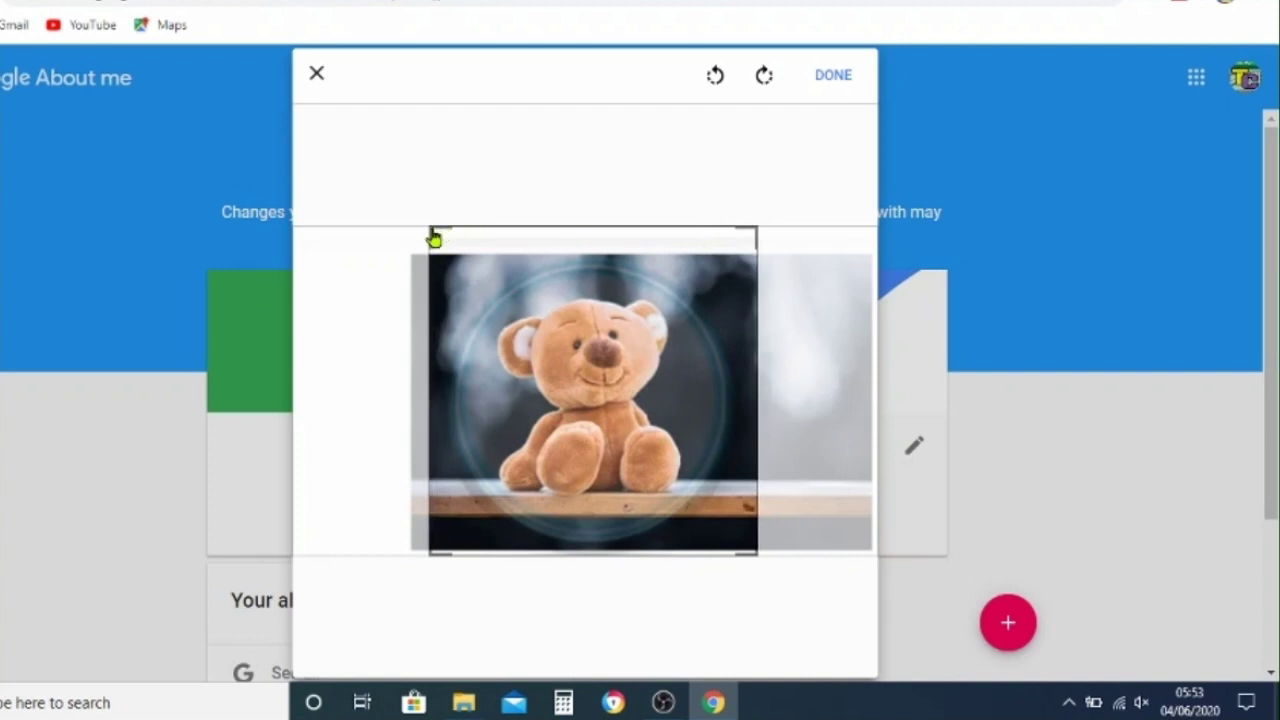
pyautogui.moveTo(433, 237); pyautogui.dragTo(477, 277)
pyautogui.moveTo(571, 343); pyautogui.dragTo(549, 338)
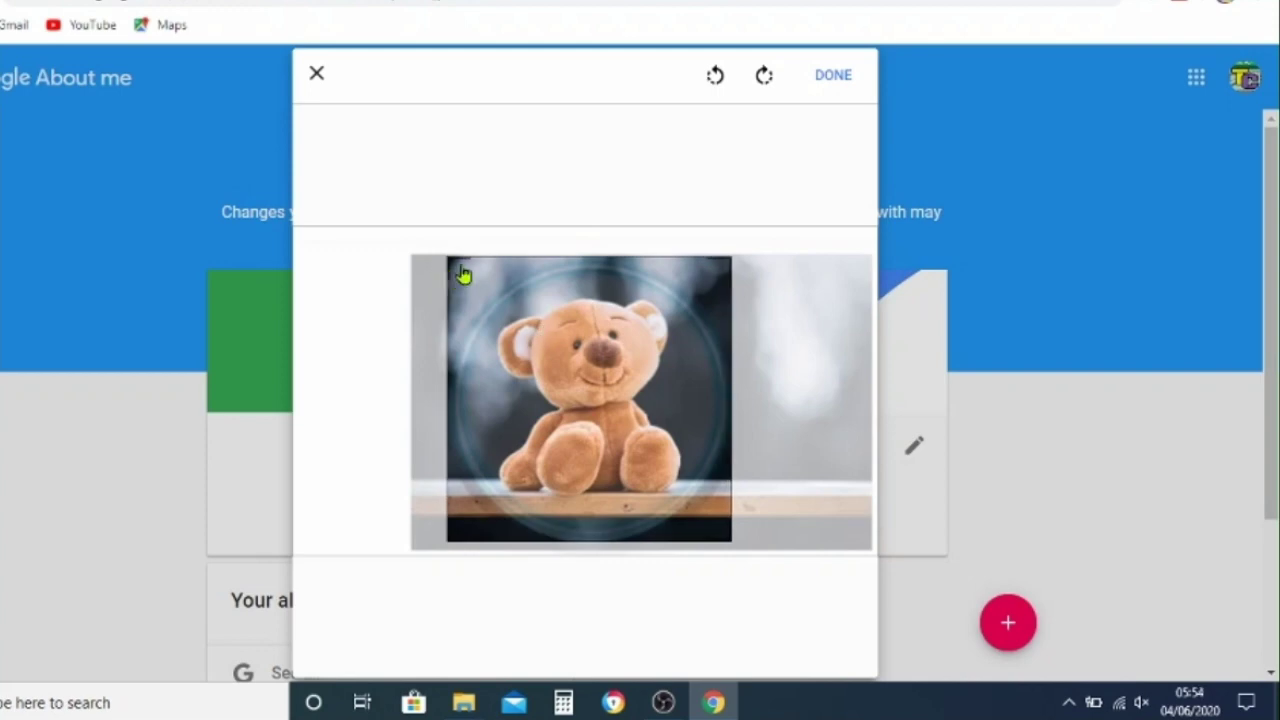
pyautogui.moveTo(455, 268); pyautogui.dragTo(440, 251)
pyautogui.moveTo(537, 318); pyautogui.dragTo(549, 326)
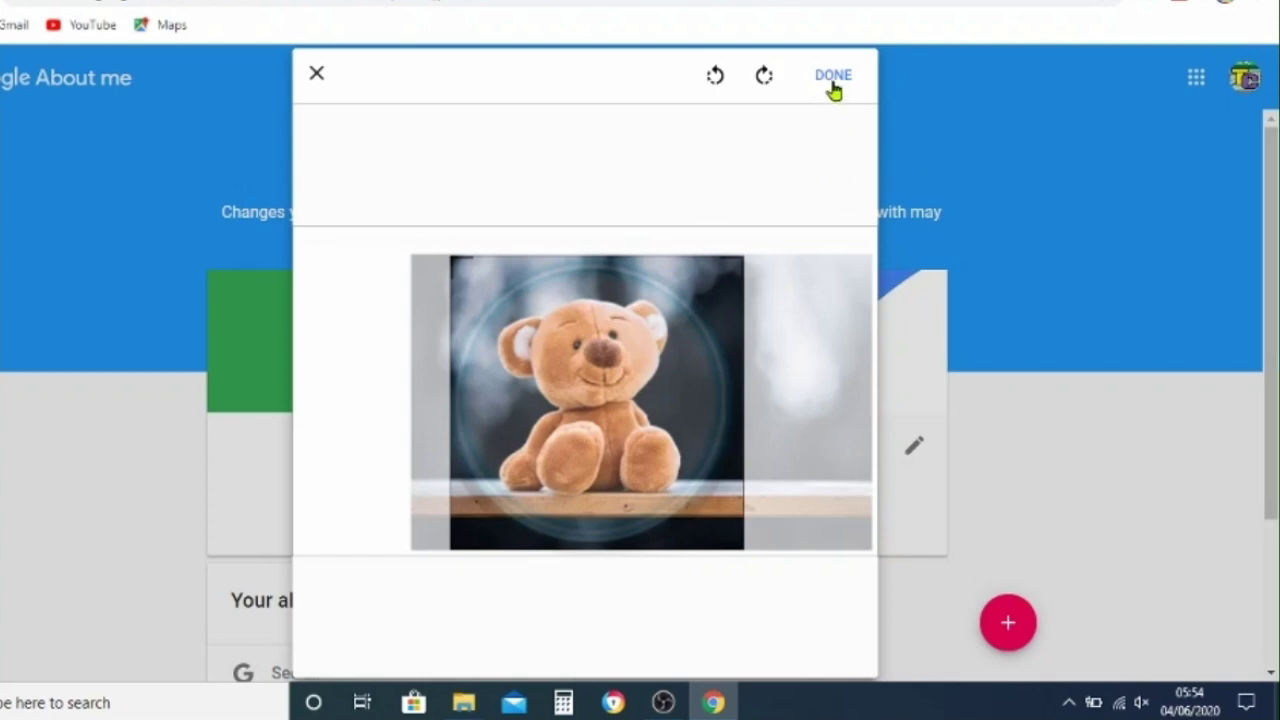
pyautogui.click(764, 84)
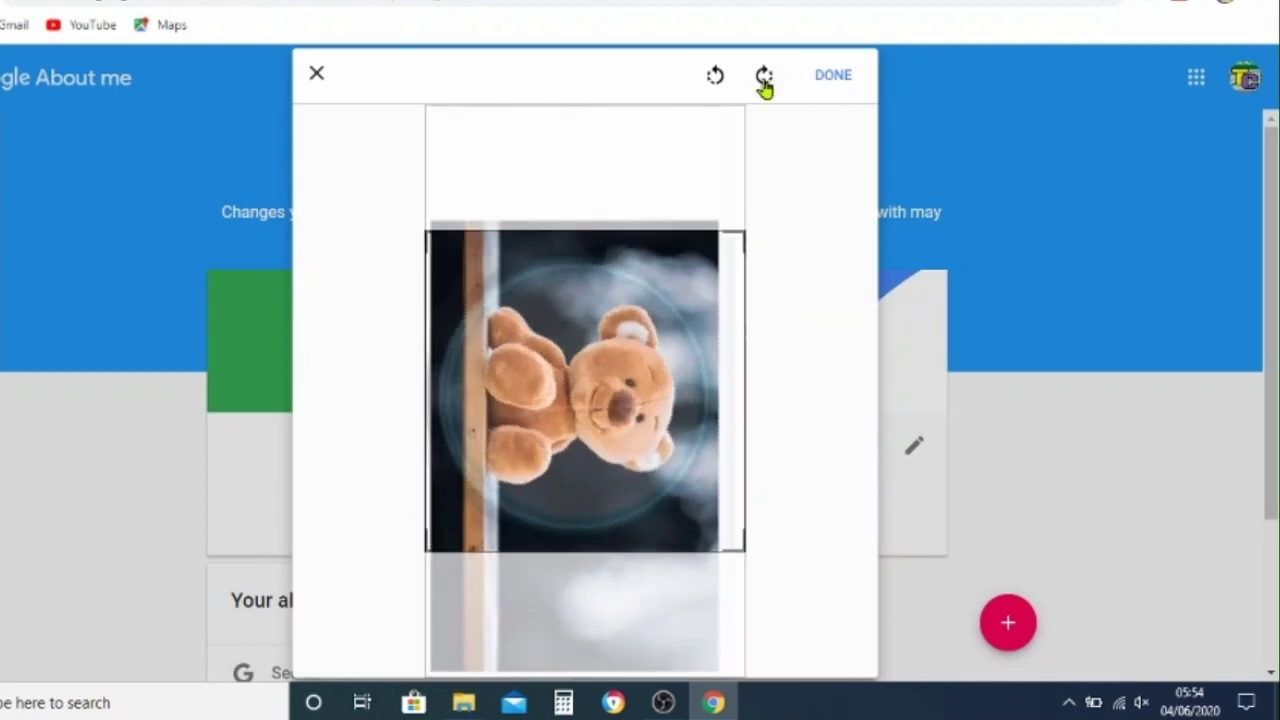
pyautogui.click(714, 78)
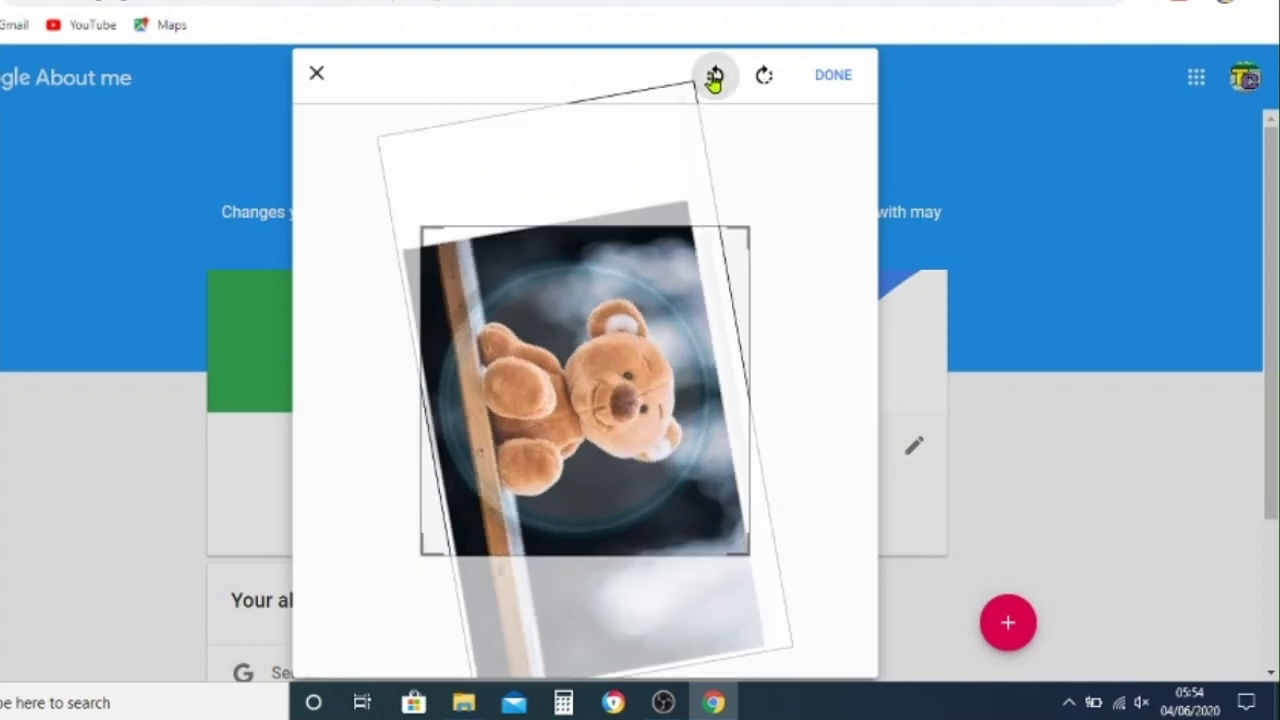
pyautogui.click(830, 89)
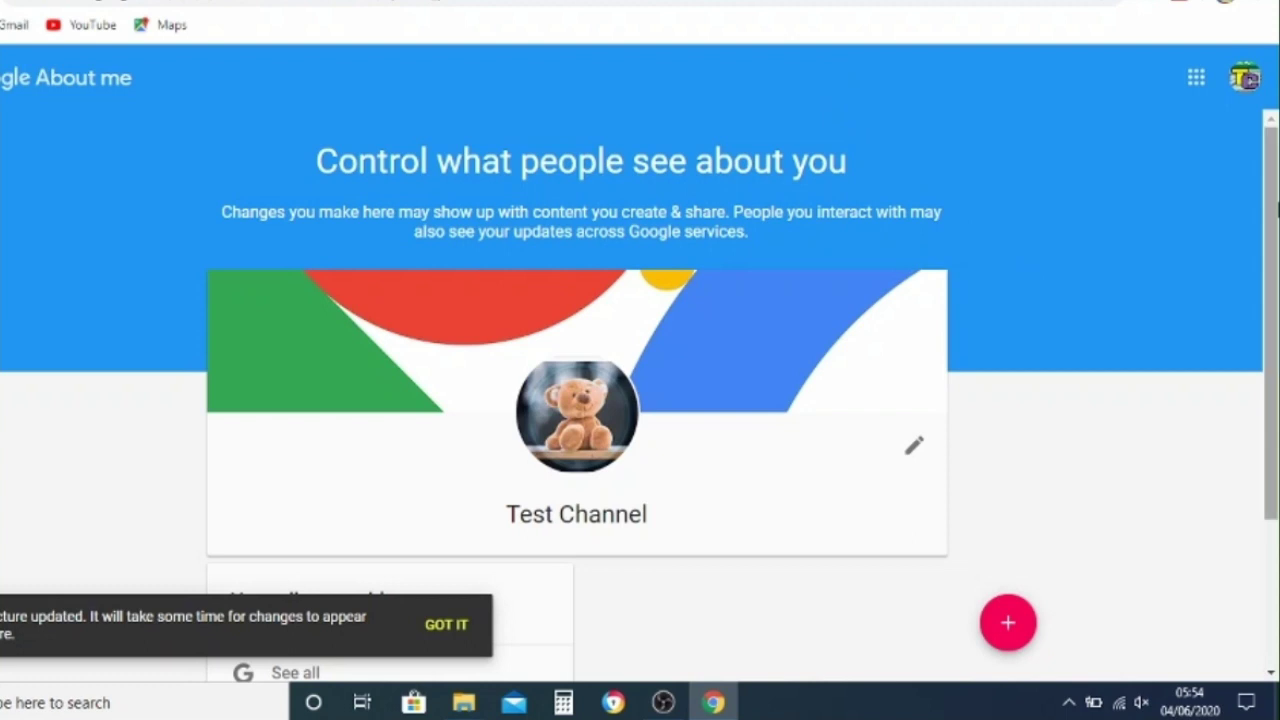
# Reopen the profile photo, tighten and shift the crop up-left around the bear, and save.
pyautogui.click(574, 372)
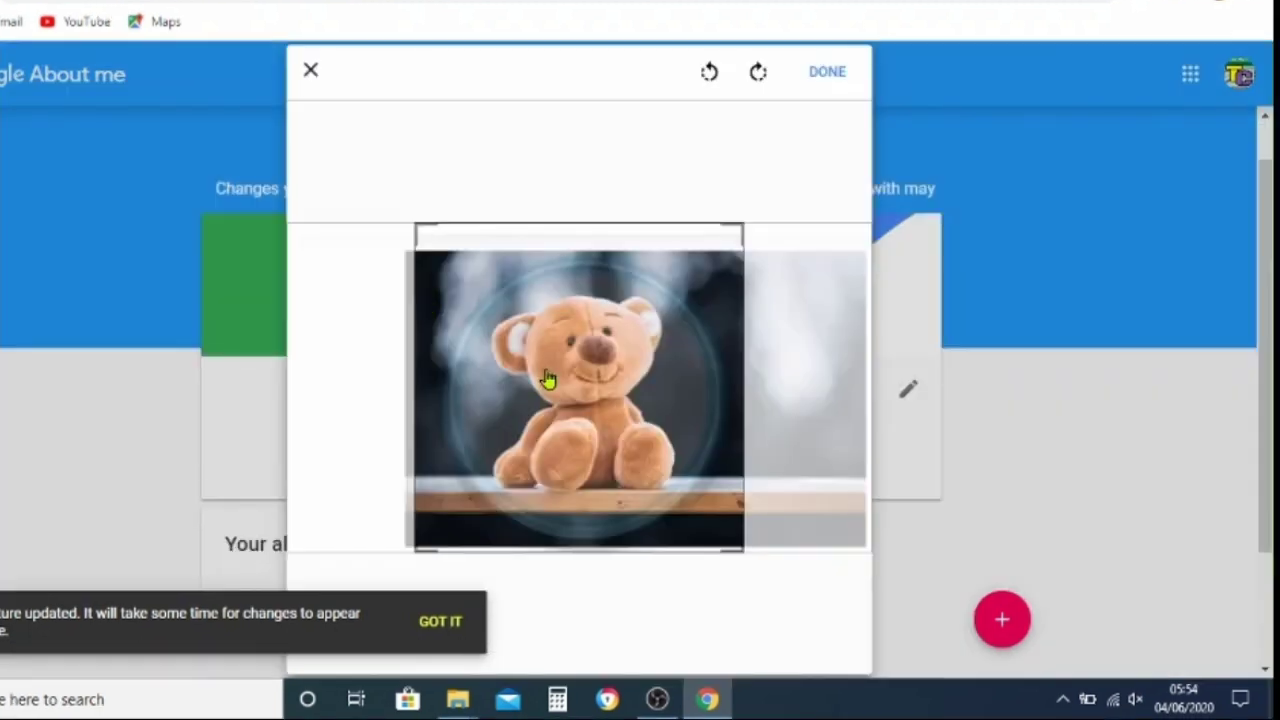
pyautogui.moveTo(418, 234); pyautogui.dragTo(460, 286)
pyautogui.moveTo(580, 357); pyautogui.dragTo(578, 334)
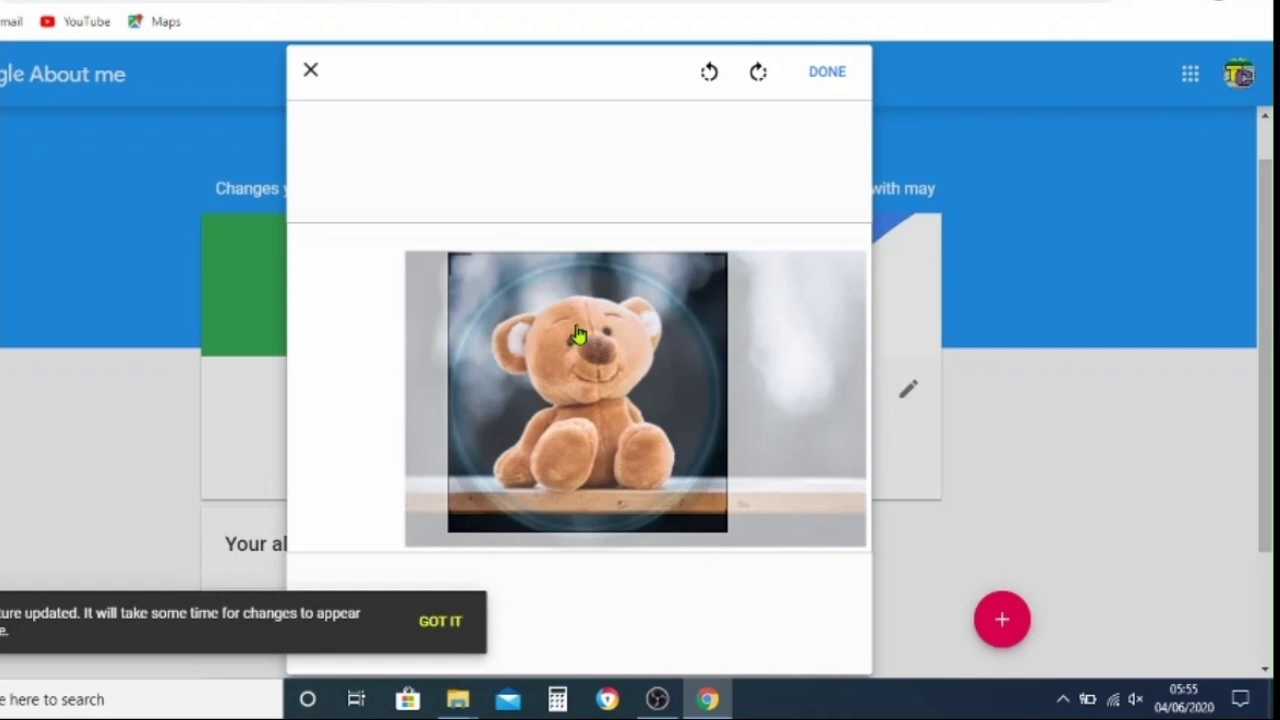
pyautogui.click(828, 71)
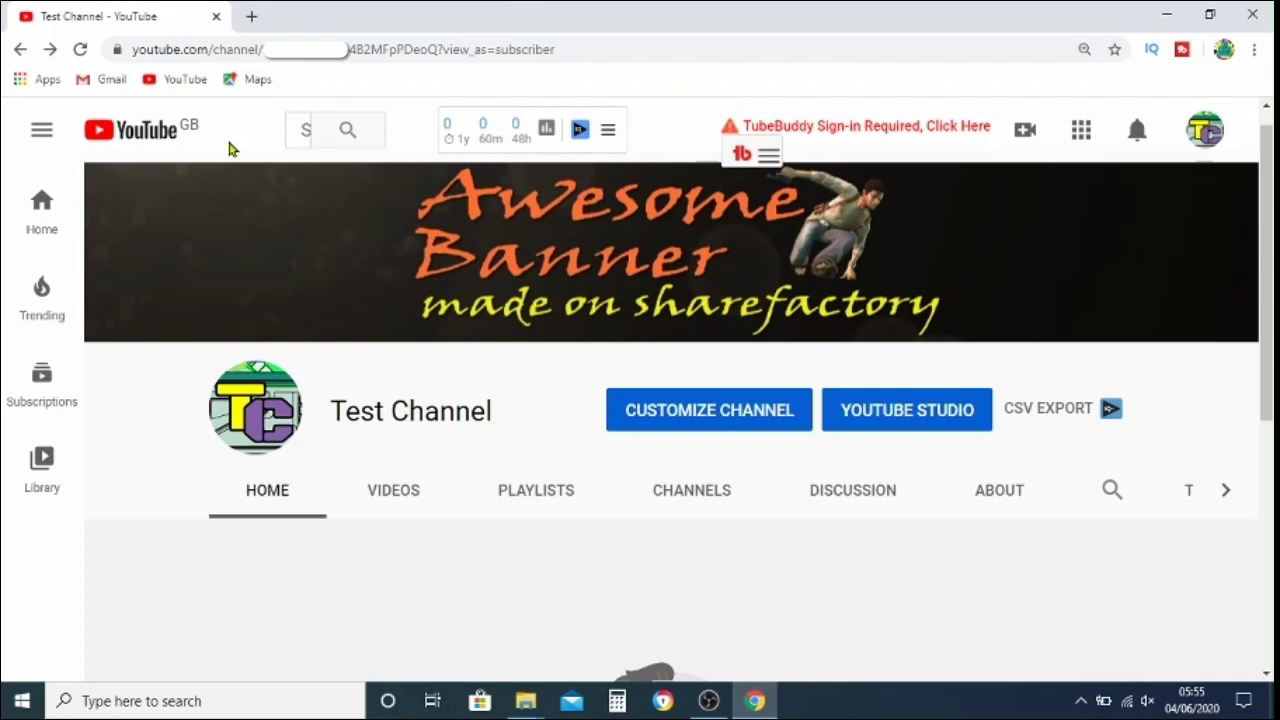
# Reload the YouTube Test Channel page to show the new profile picture.
pyautogui.click(80, 49)
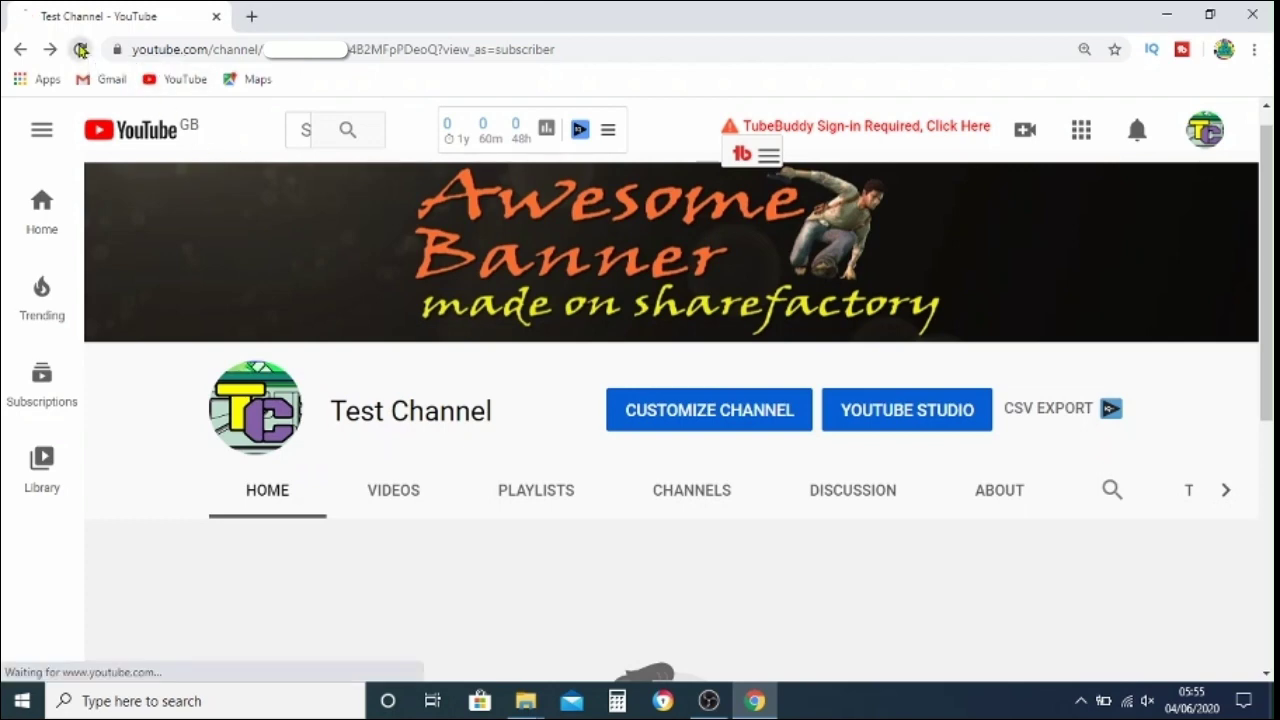